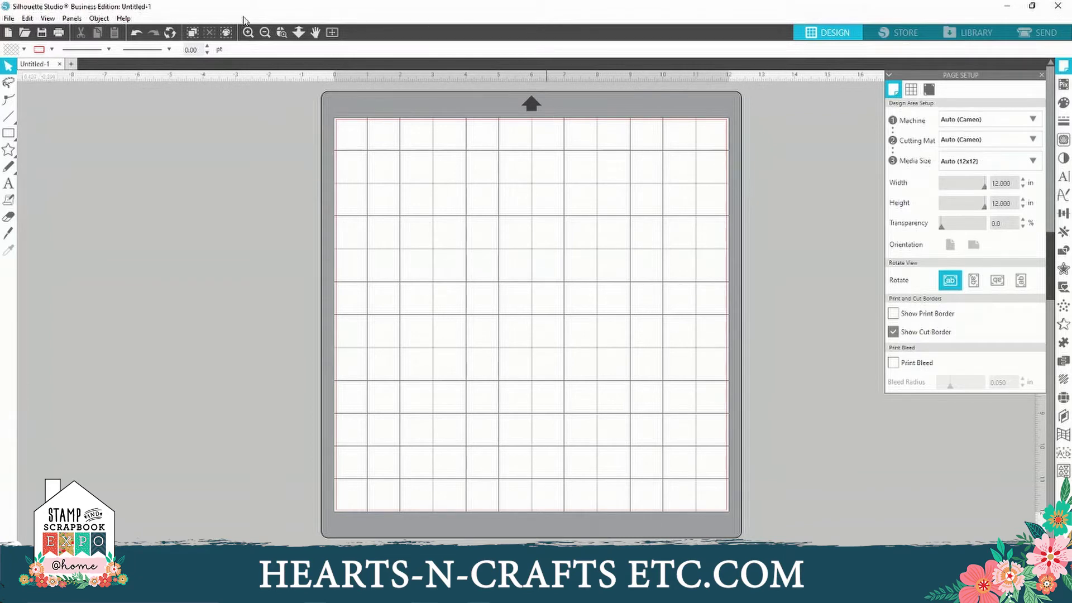
# Switch the program's view from Business Edition to Standard Edition.
pyautogui.click(123, 18)
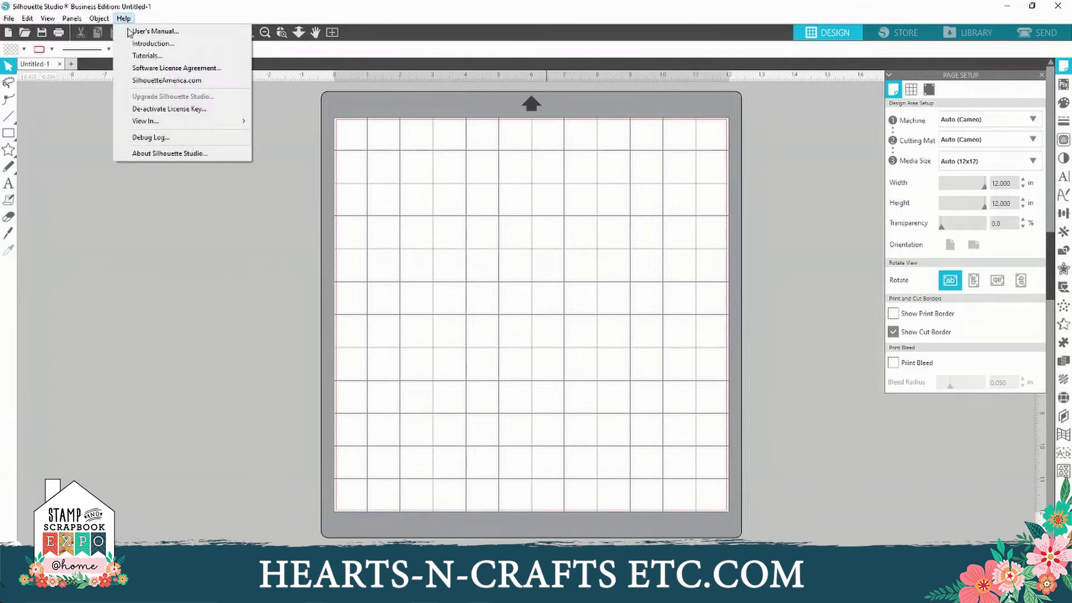
pyautogui.moveTo(149, 123)
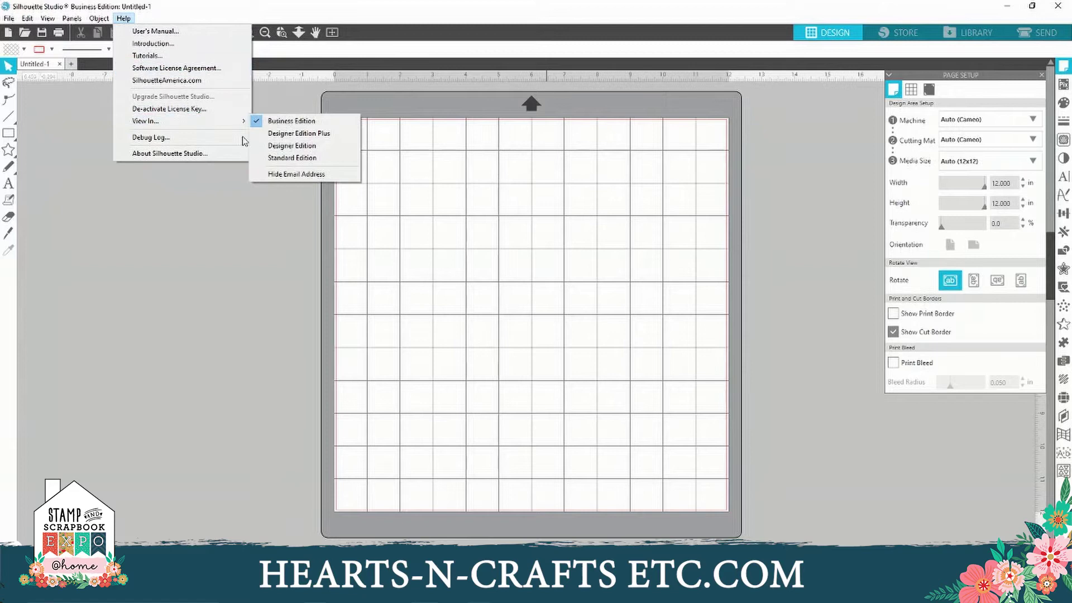
pyautogui.click(297, 159)
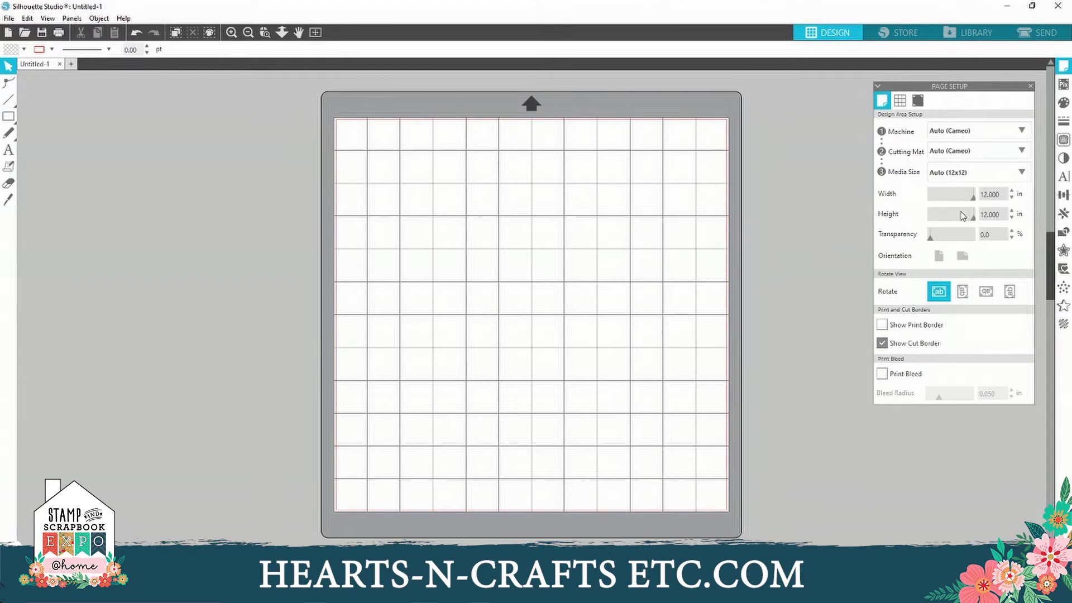
# Set the media size to Letter (8.5 x 11.0 in) and close the page setup.
pyautogui.click(966, 175)
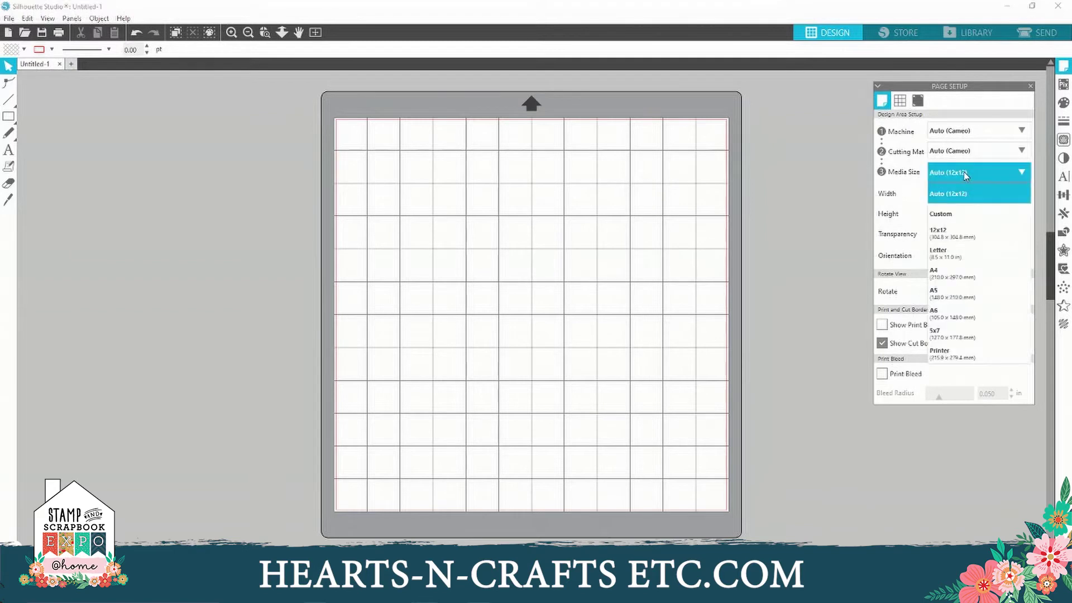
pyautogui.click(949, 255)
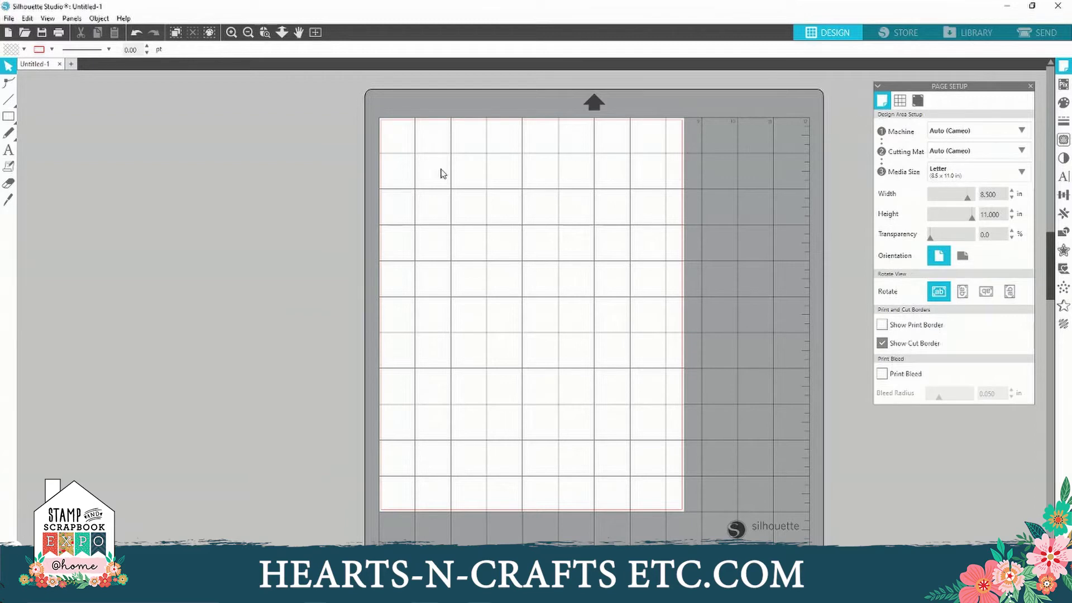
pyautogui.click(1031, 88)
# Bring the flamingo1 and flamingo2 images from the Flamingo desktop folder into the design.
pyautogui.hotkey('alt', 'Tab')
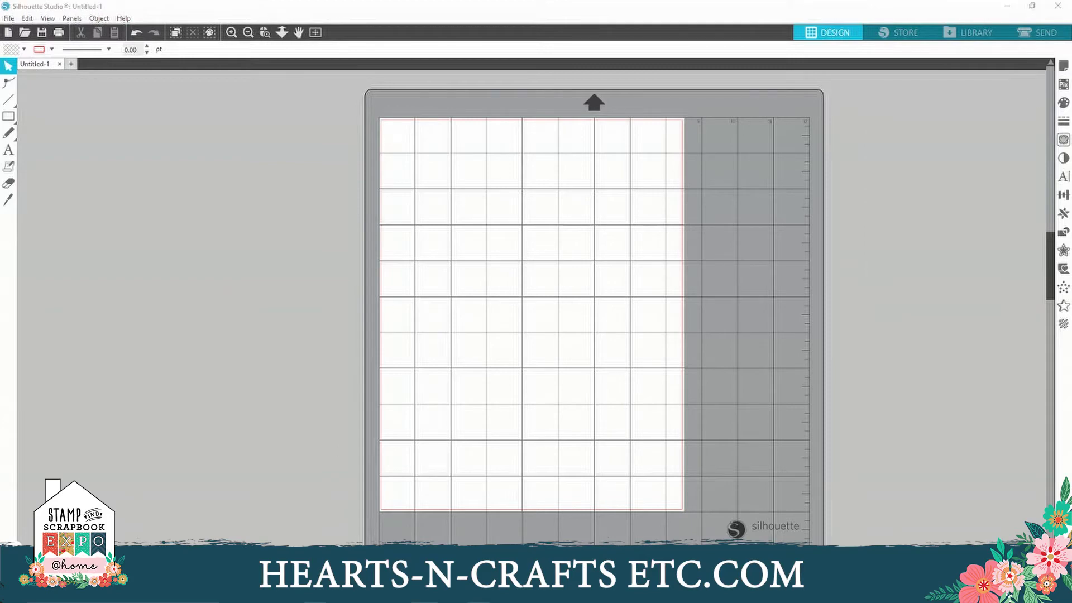
pyautogui.moveTo(613, 58); pyautogui.dragTo(310, 40)
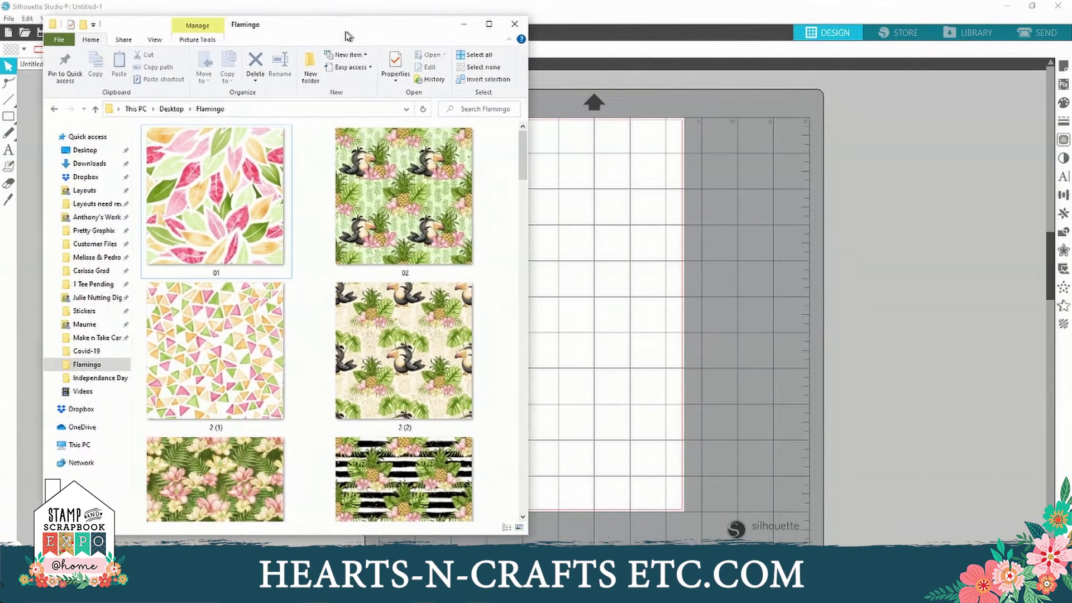
pyautogui.scroll(-10, 249, 288)
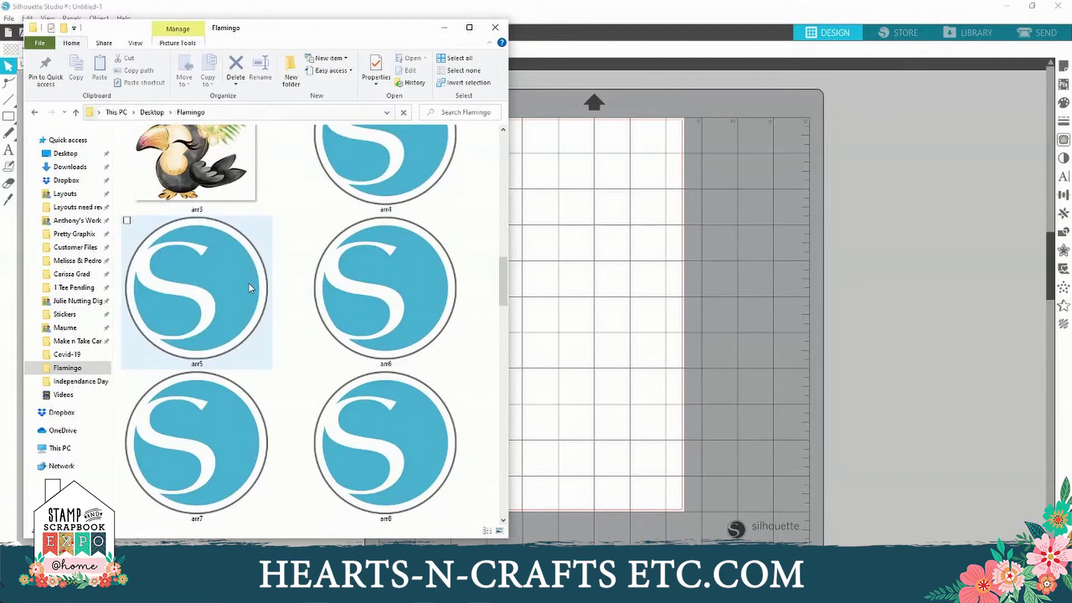
pyautogui.scroll(-5, 249, 288)
pyautogui.click(190, 438)
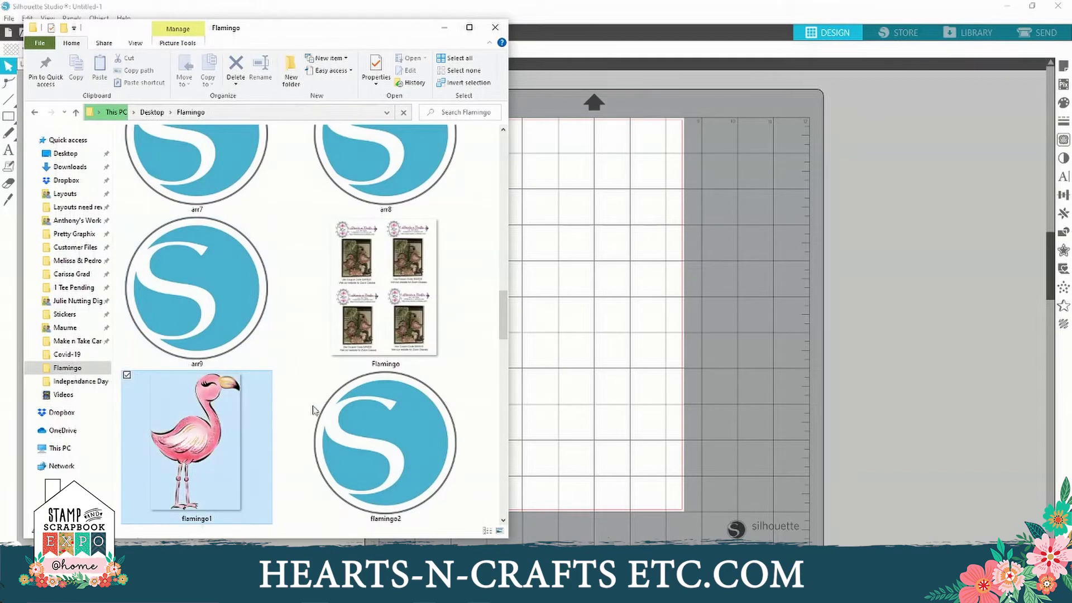
pyautogui.moveTo(600, 251); pyautogui.dragTo(578, 267)
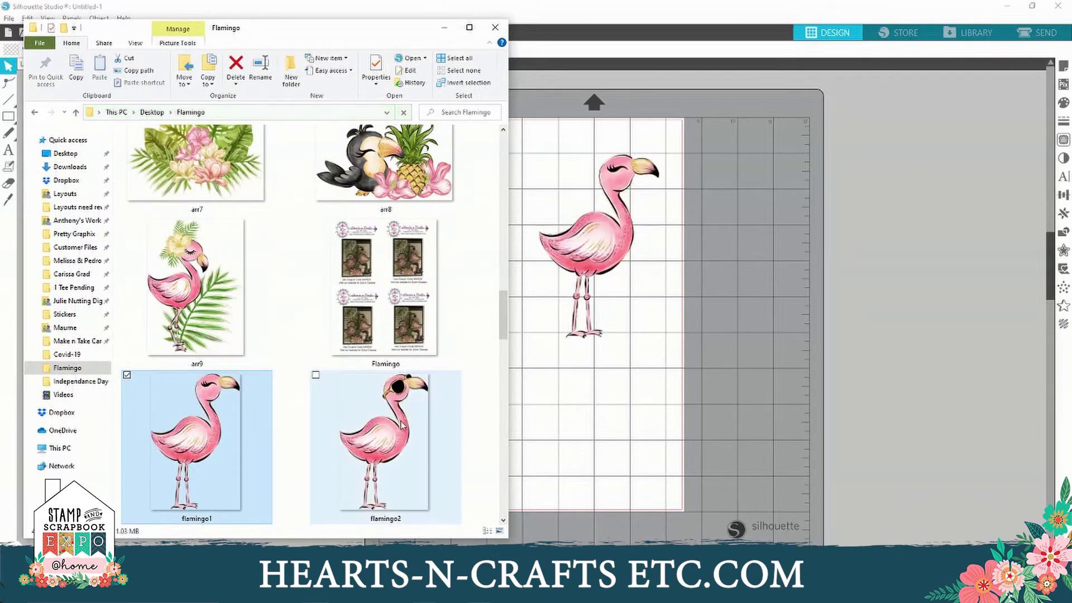
pyautogui.moveTo(398, 434); pyautogui.dragTo(788, 377)
pyautogui.click(787, 375)
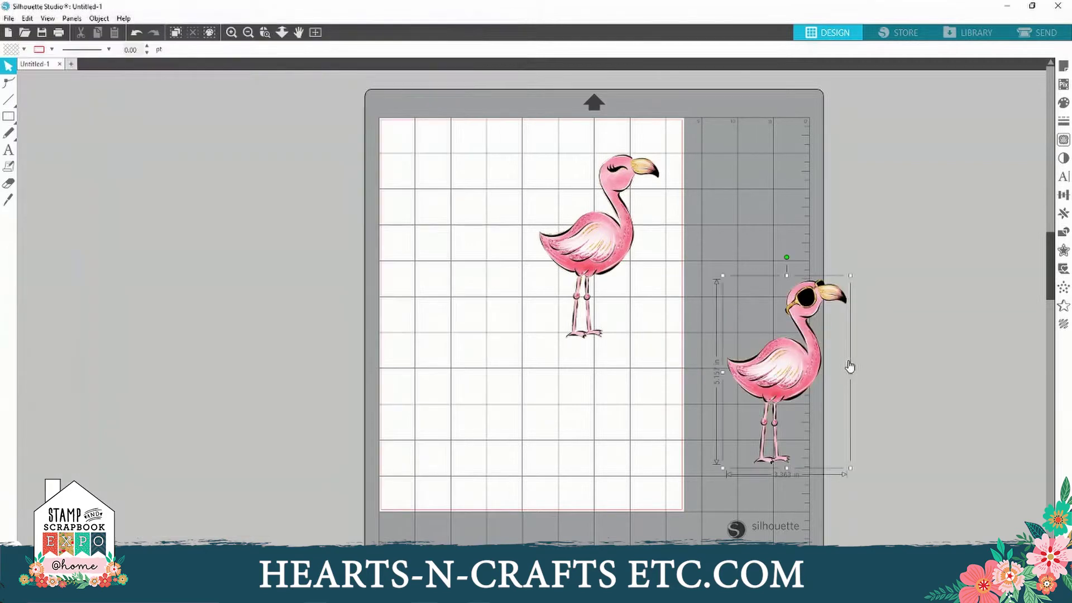
# Move the winking flamingo to the page's left half and the sunglasses flamingo onto its lower right area.
pyautogui.moveTo(629, 240); pyautogui.dragTo(491, 265)
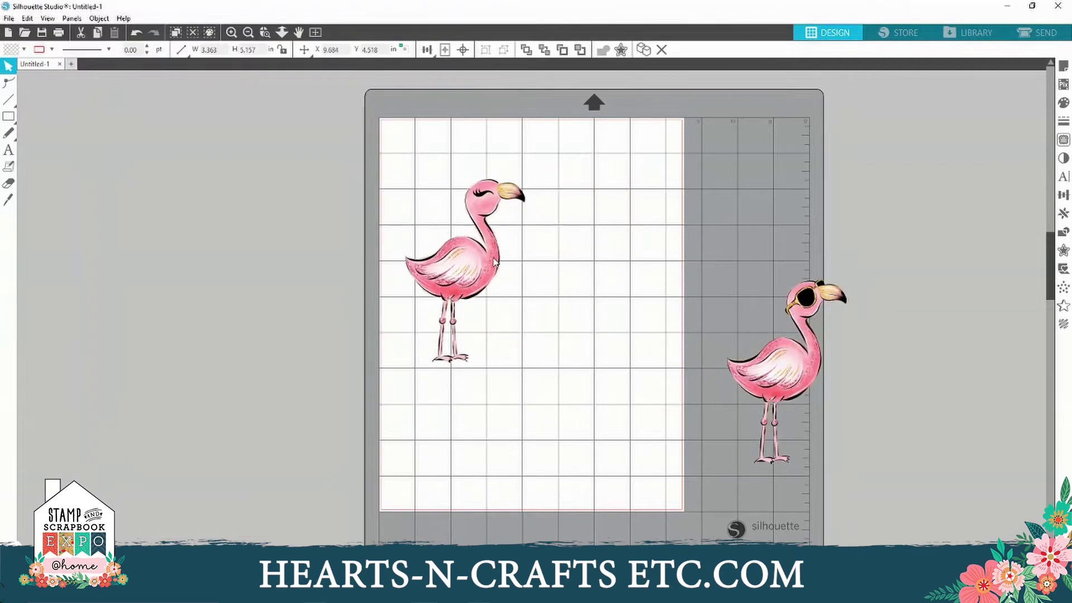
pyautogui.click(595, 297)
pyautogui.moveTo(769, 355); pyautogui.dragTo(560, 348)
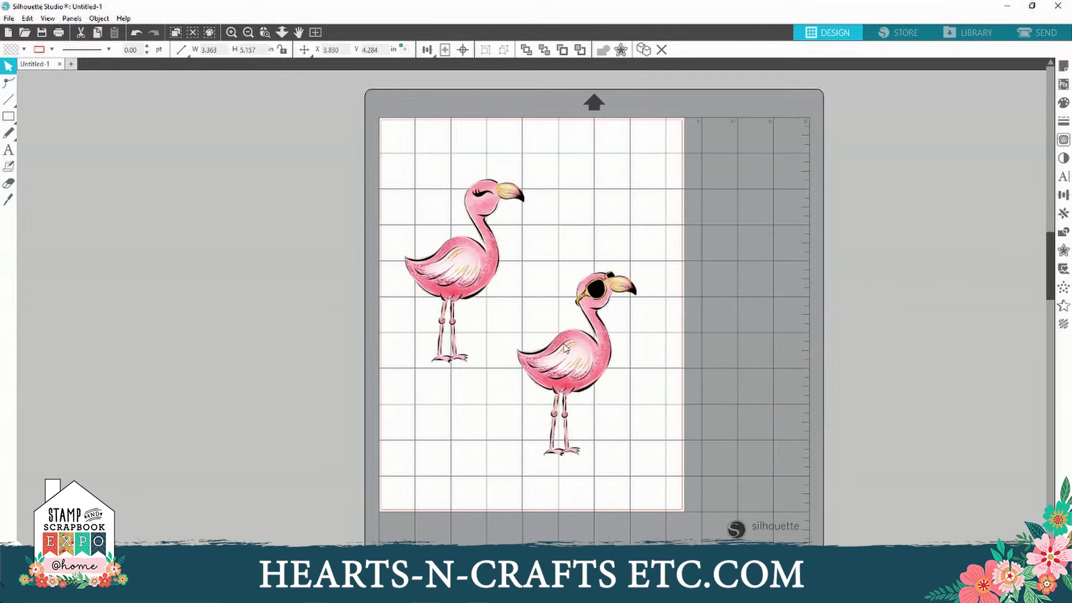
pyautogui.click(595, 230)
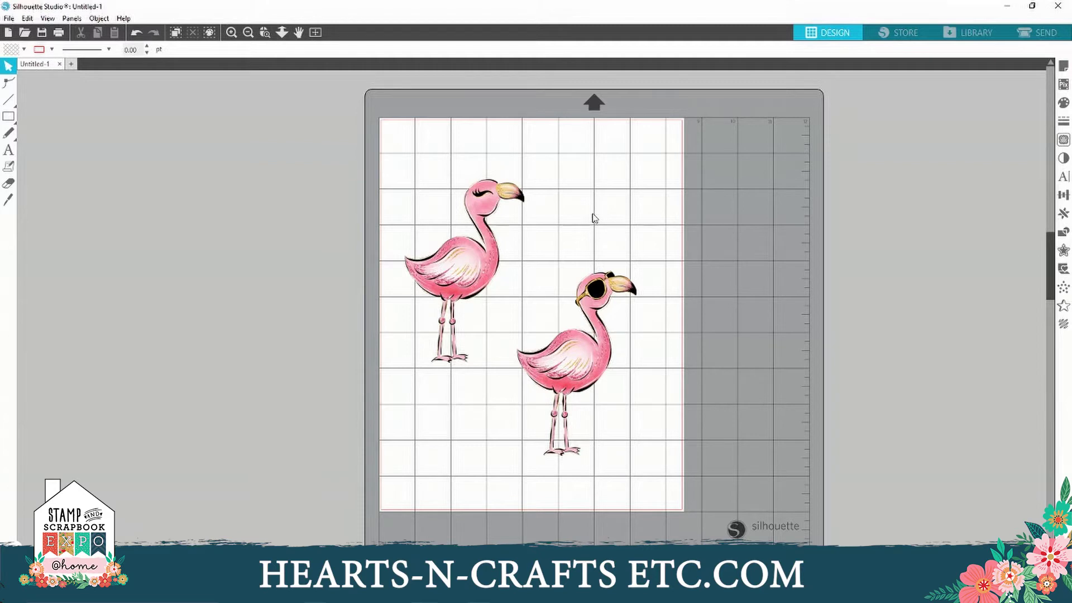
# Set both flamingo images to Cut in the send view and shift them up together on the page.
pyautogui.click(1036, 33)
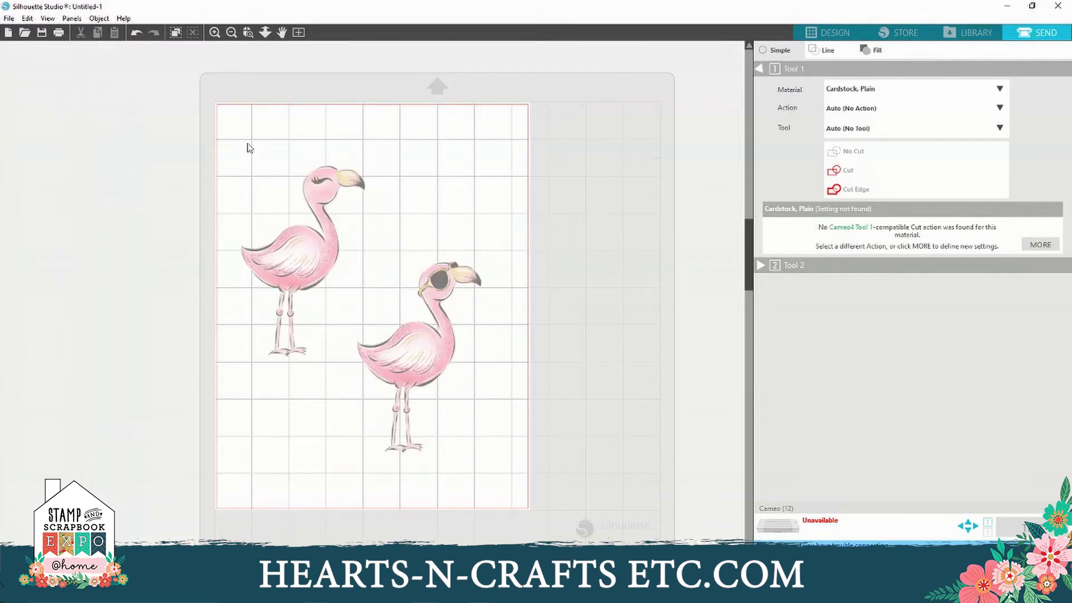
pyautogui.moveTo(202, 127); pyautogui.dragTo(503, 404)
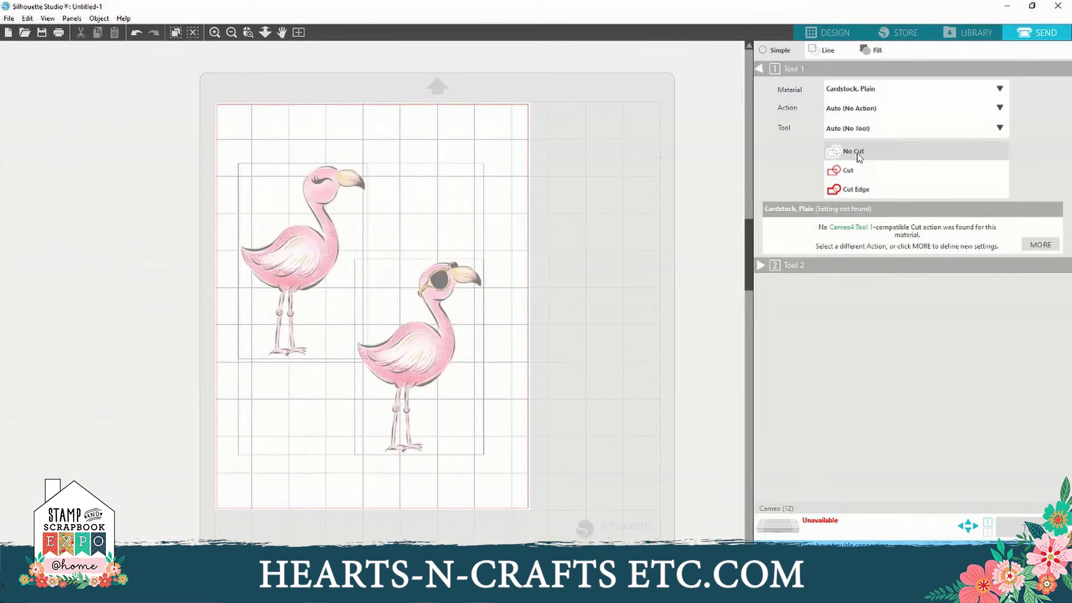
pyautogui.click(859, 174)
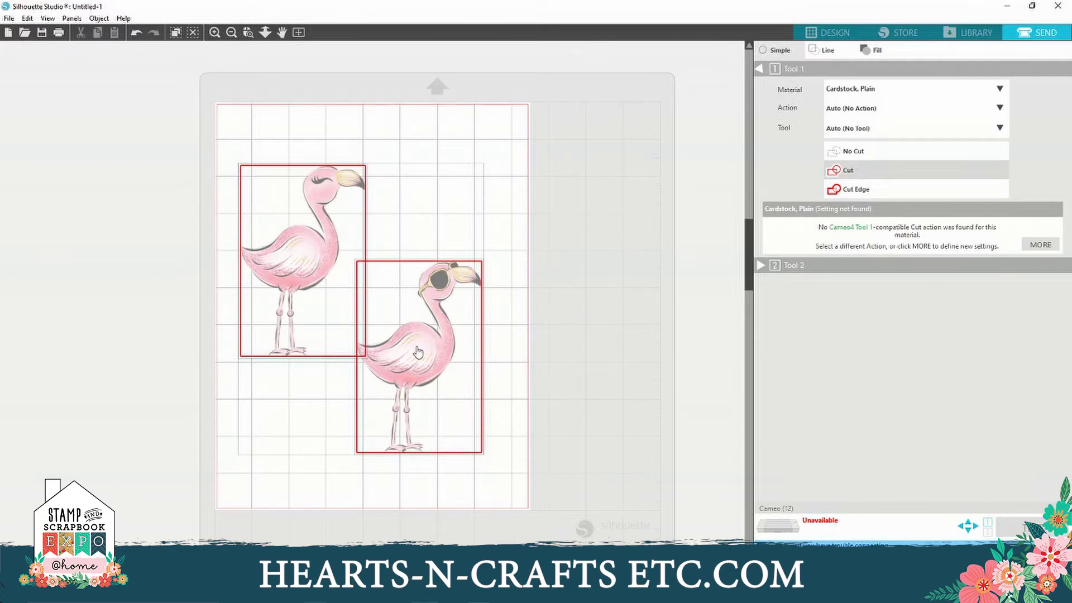
pyautogui.moveTo(417, 352); pyautogui.dragTo(425, 311)
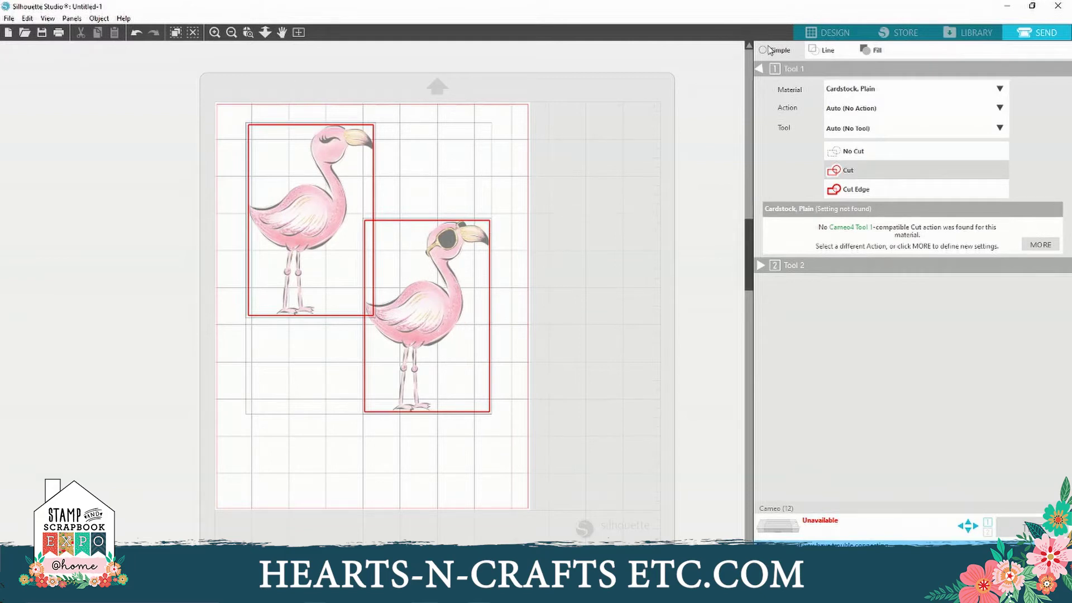
# Return to the design view and arrange the two flamingos side by side on the page without overlap.
pyautogui.click(834, 35)
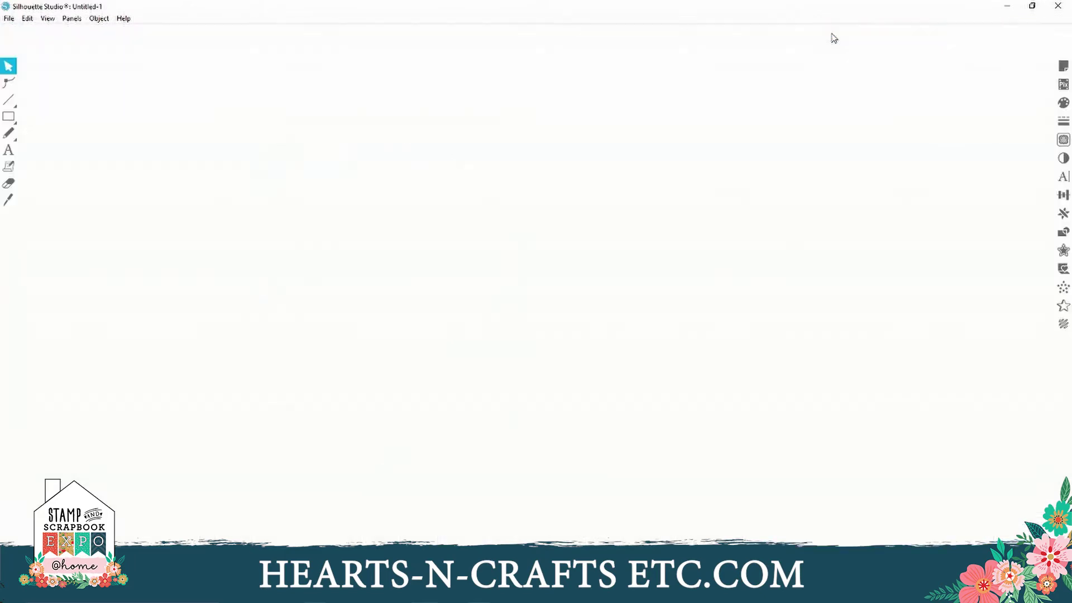
pyautogui.click(707, 289)
pyautogui.moveTo(593, 320); pyautogui.dragTo(666, 306)
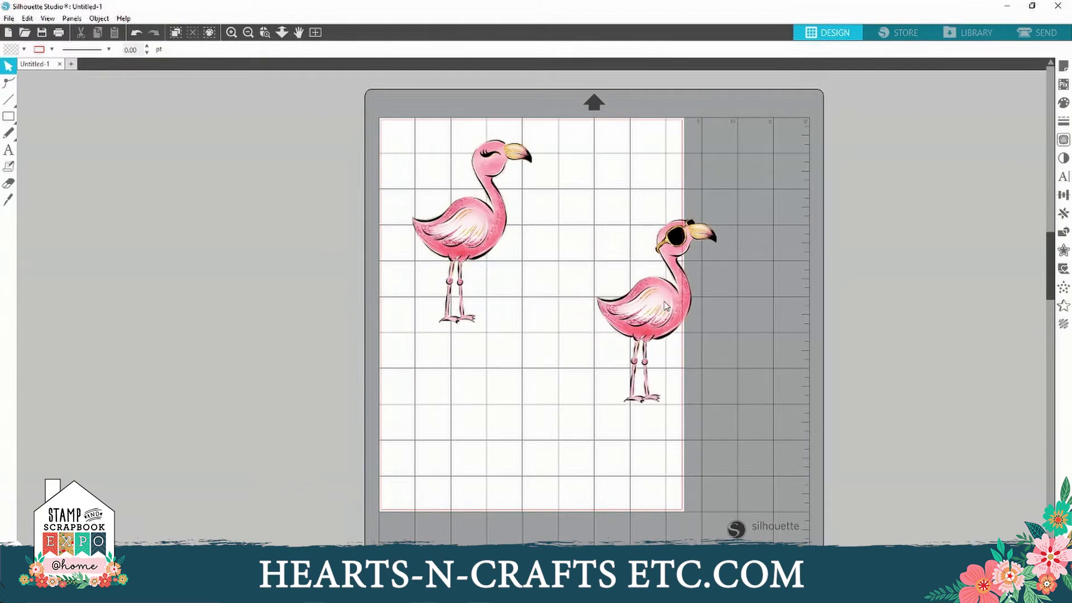
pyautogui.moveTo(483, 232); pyautogui.dragTo(475, 278)
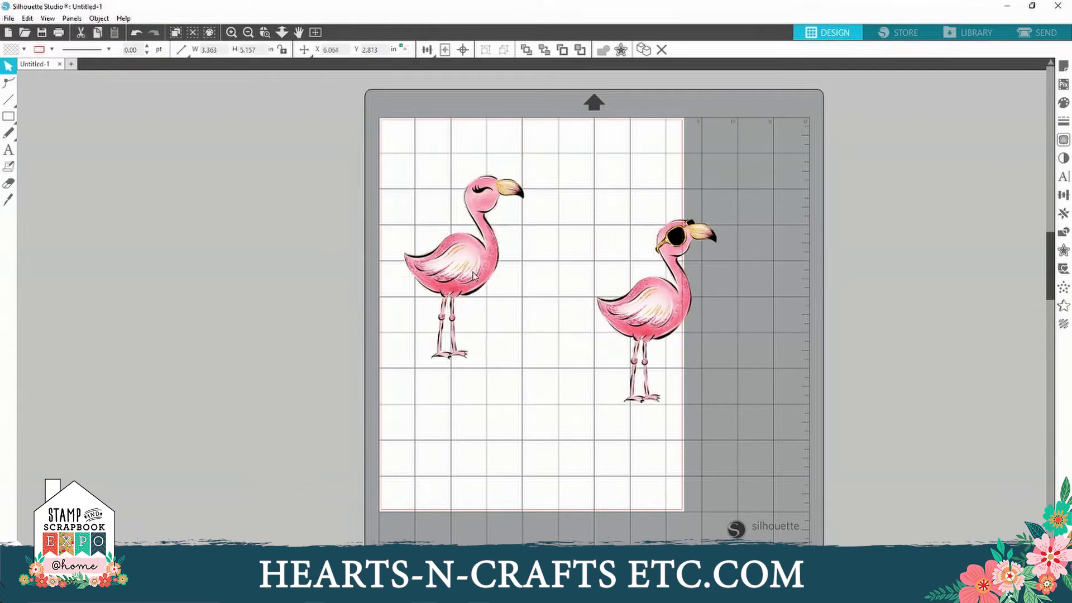
pyautogui.moveTo(611, 302); pyautogui.dragTo(548, 306)
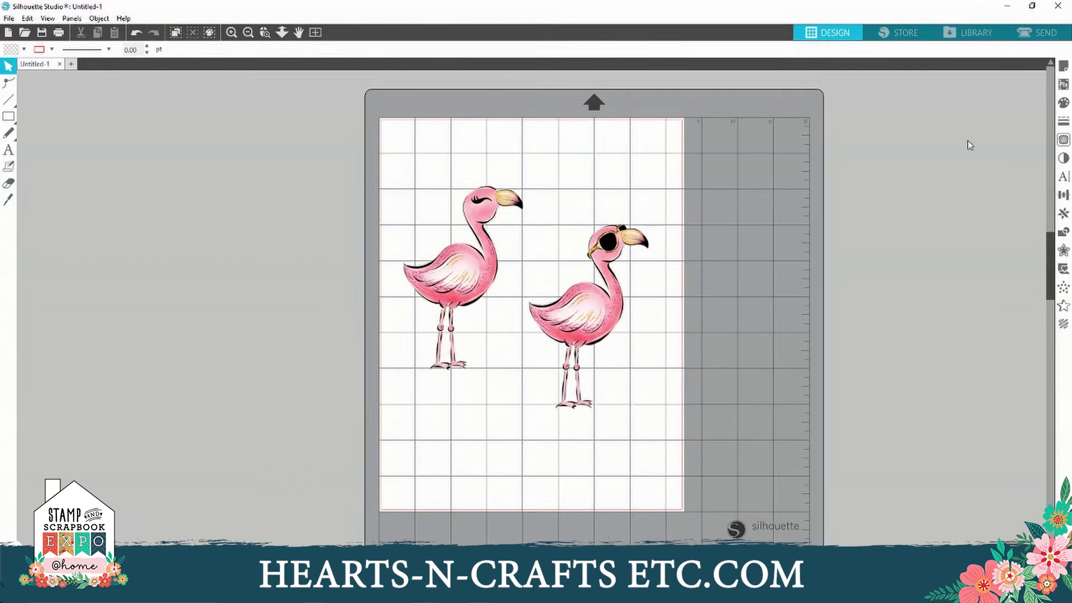
# Trace and detach both flamingos from one trace area around them, with the threshold at 100%.
pyautogui.click(1063, 141)
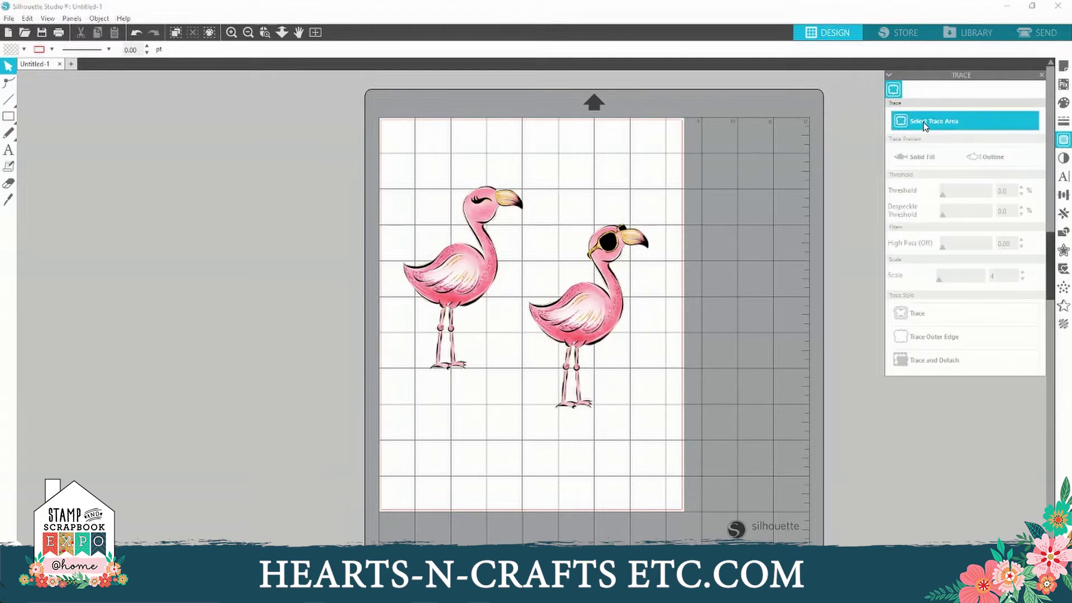
pyautogui.moveTo(380, 150)
pyautogui.mouseDown()
pyautogui.moveTo(468, 185)
pyautogui.moveTo(639, 415)
pyautogui.moveTo(673, 441)
pyautogui.mouseUp()
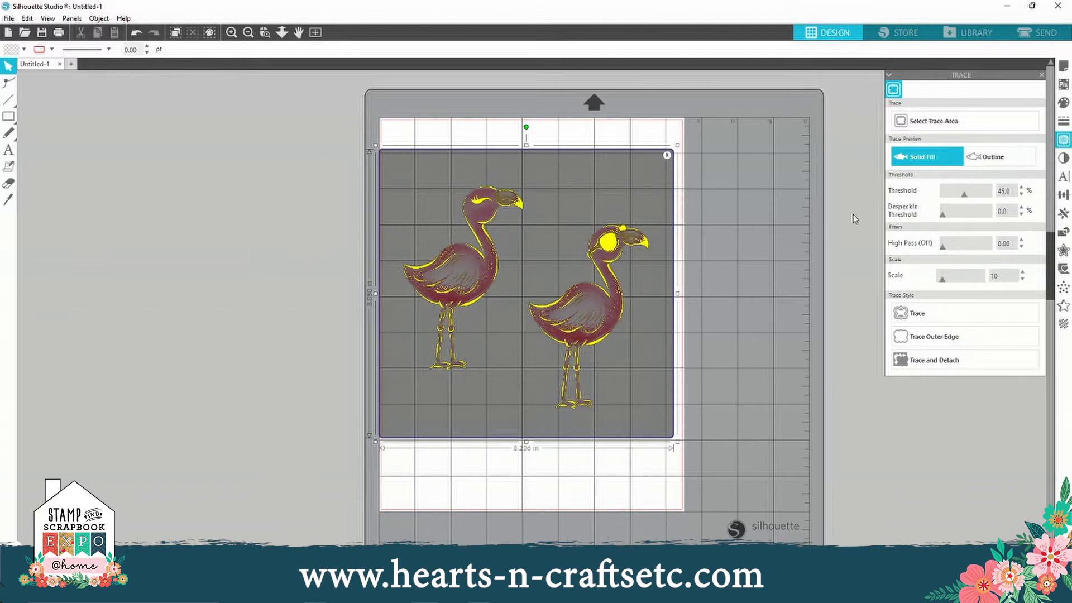
pyautogui.moveTo(964, 198); pyautogui.dragTo(1001, 204)
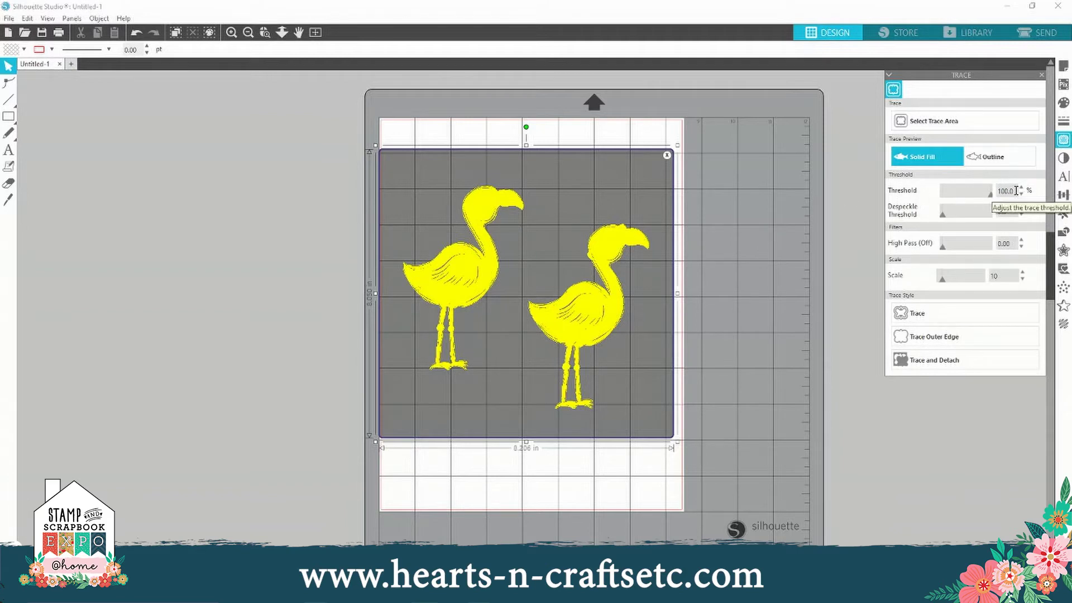
pyautogui.click(933, 364)
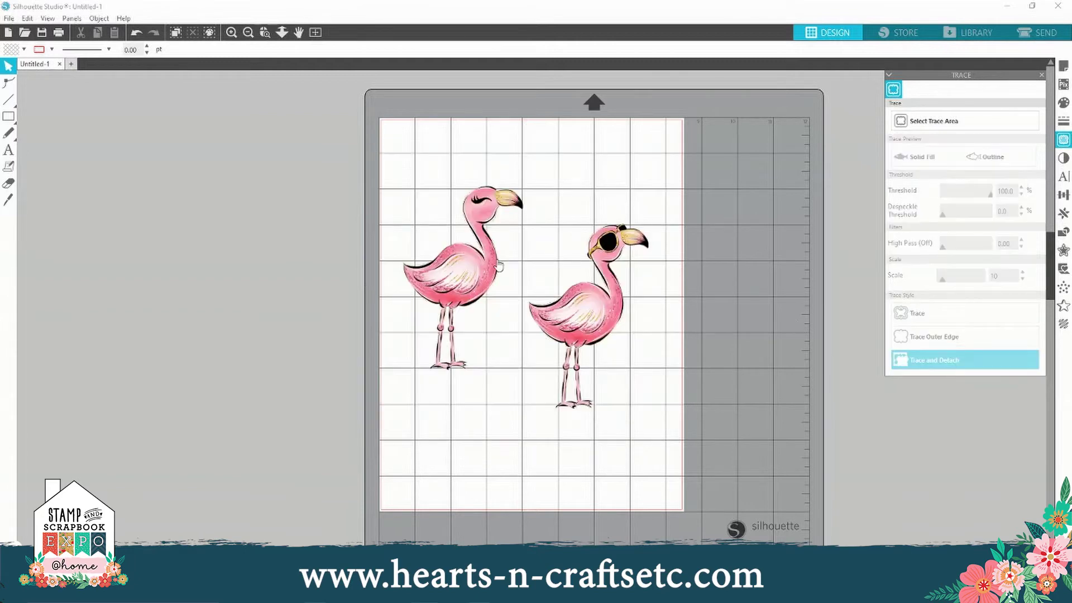
# Move both detached flamingos off the page and check the cut lines of the leftover image pieces.
pyautogui.moveTo(530, 308)
pyautogui.mouseDown()
pyautogui.moveTo(339, 363)
pyautogui.moveTo(236, 289)
pyautogui.mouseUp()
pyautogui.moveTo(450, 285); pyautogui.dragTo(139, 351)
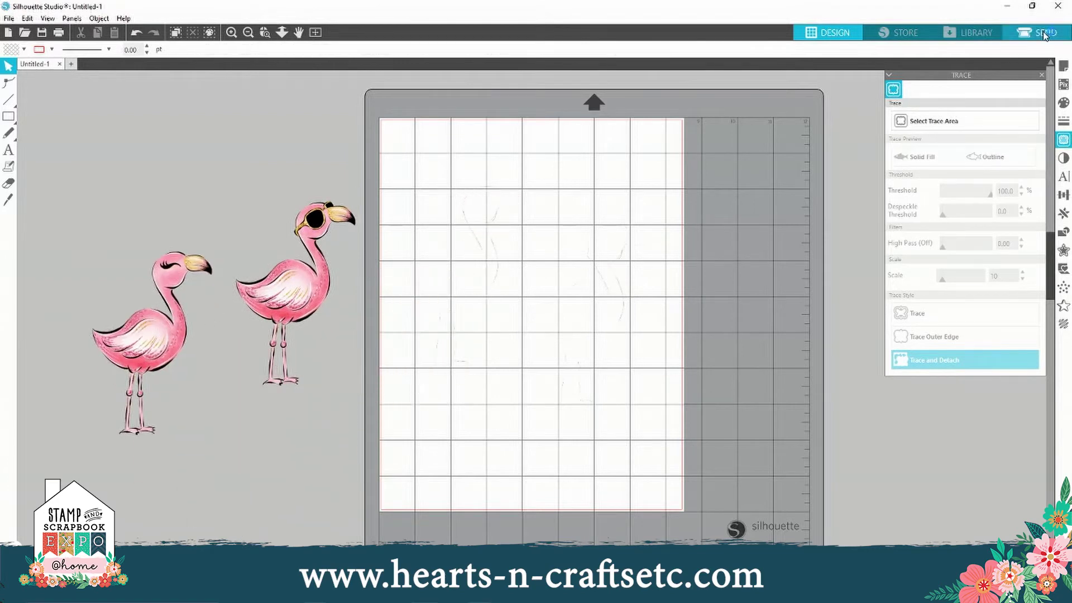
pyautogui.click(1043, 34)
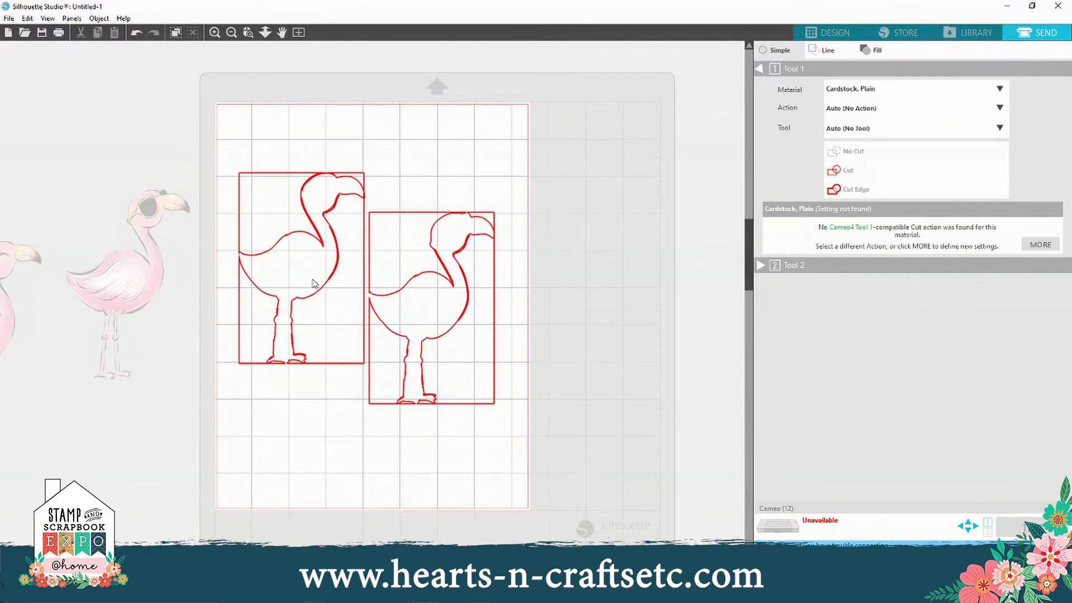
pyautogui.click(846, 36)
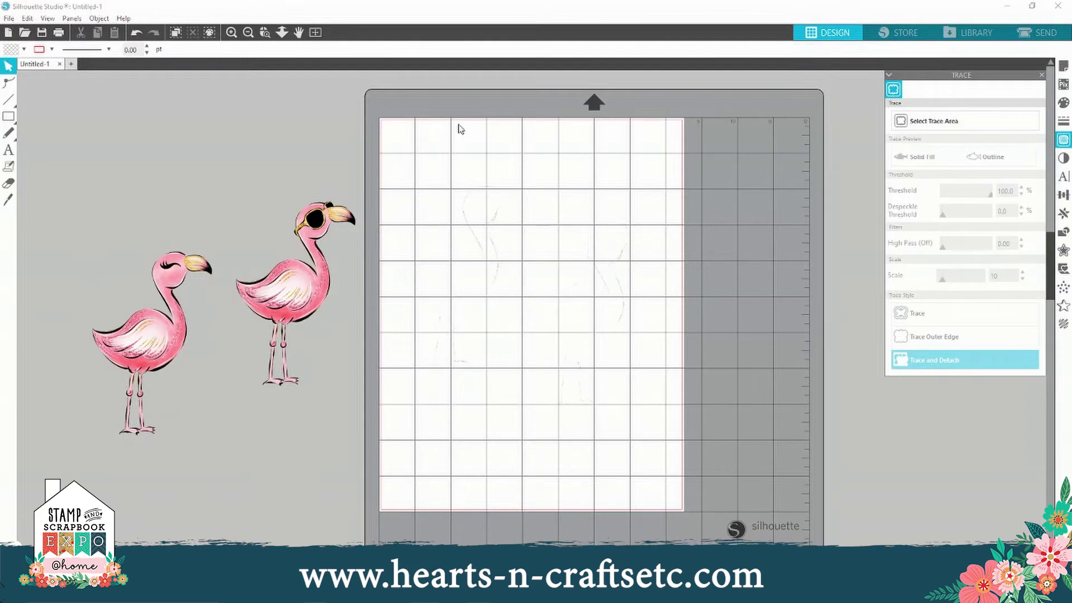
# Delete the leftover image pieces and move both detached flamingos back onto the page.
pyautogui.moveTo(390, 139)
pyautogui.mouseDown()
pyautogui.moveTo(584, 283)
pyautogui.moveTo(722, 495)
pyautogui.mouseUp()
pyautogui.press('Delete')
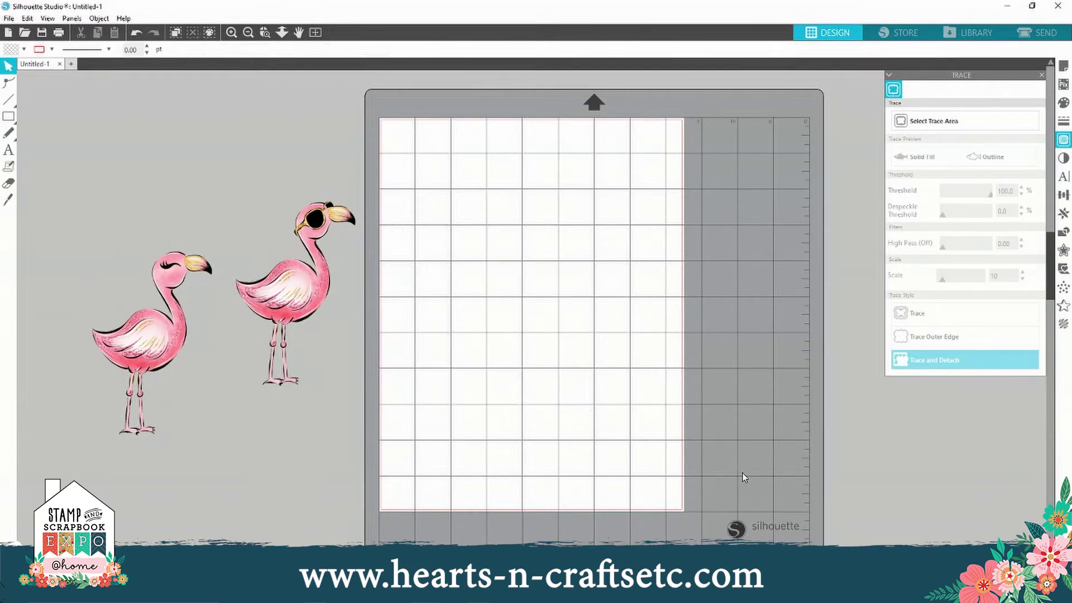
pyautogui.moveTo(286, 295); pyautogui.dragTo(469, 247)
pyautogui.moveTo(181, 324); pyautogui.dragTo(604, 302)
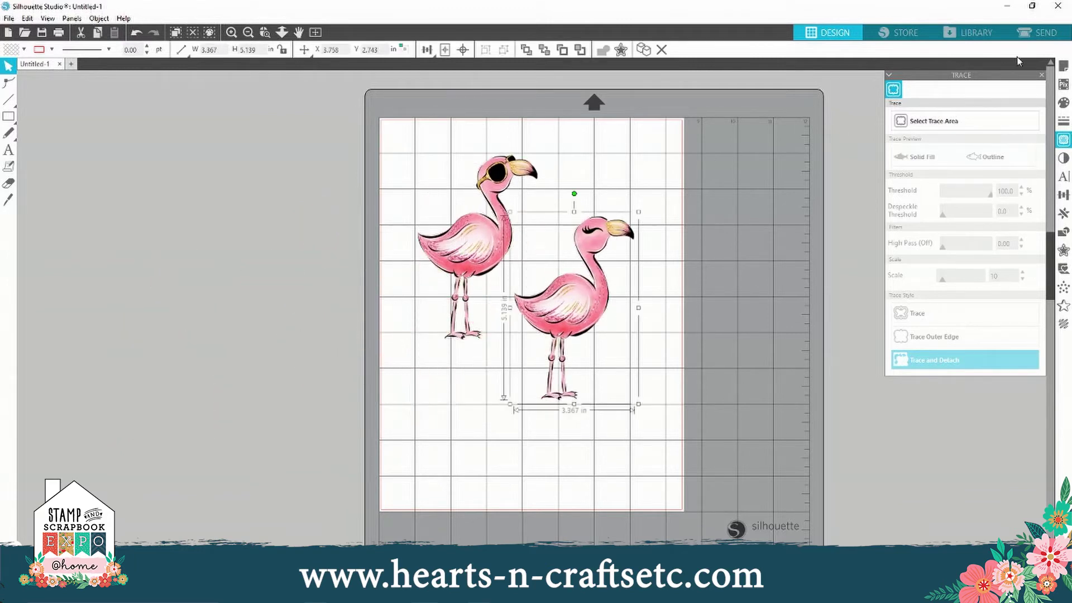
# Examine the cut outline around the winking flamingo's legs up close in the send view, then return to the design.
pyautogui.click(1017, 39)
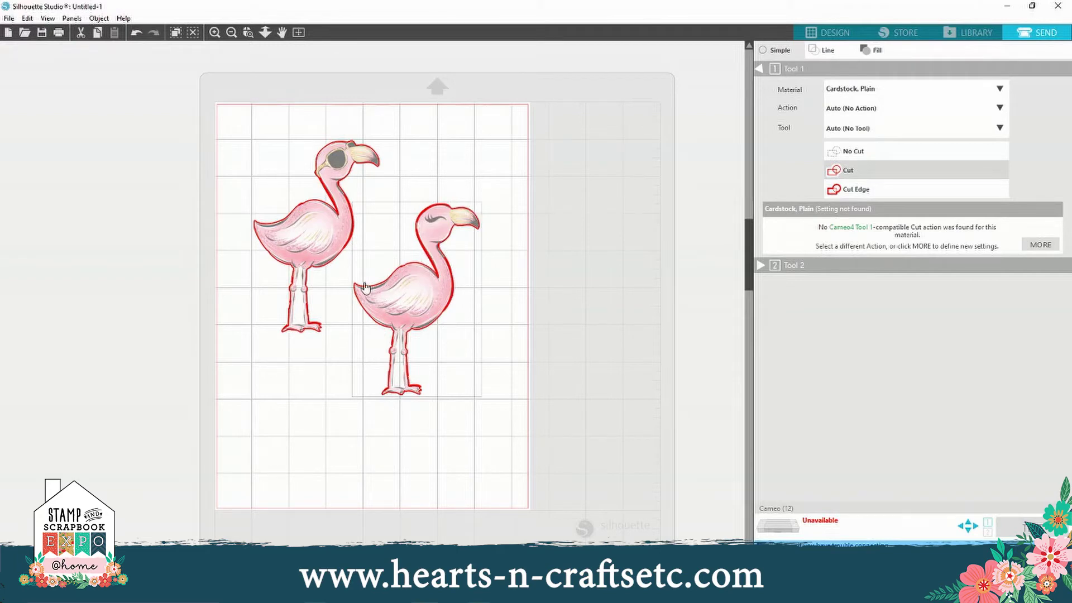
pyautogui.click(251, 34)
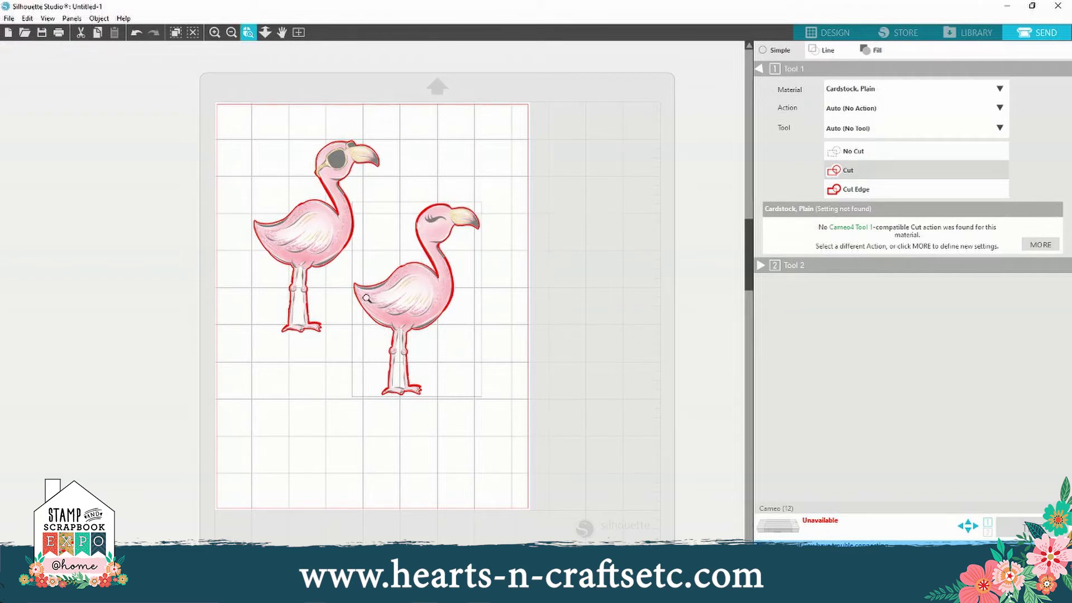
pyautogui.click(396, 358)
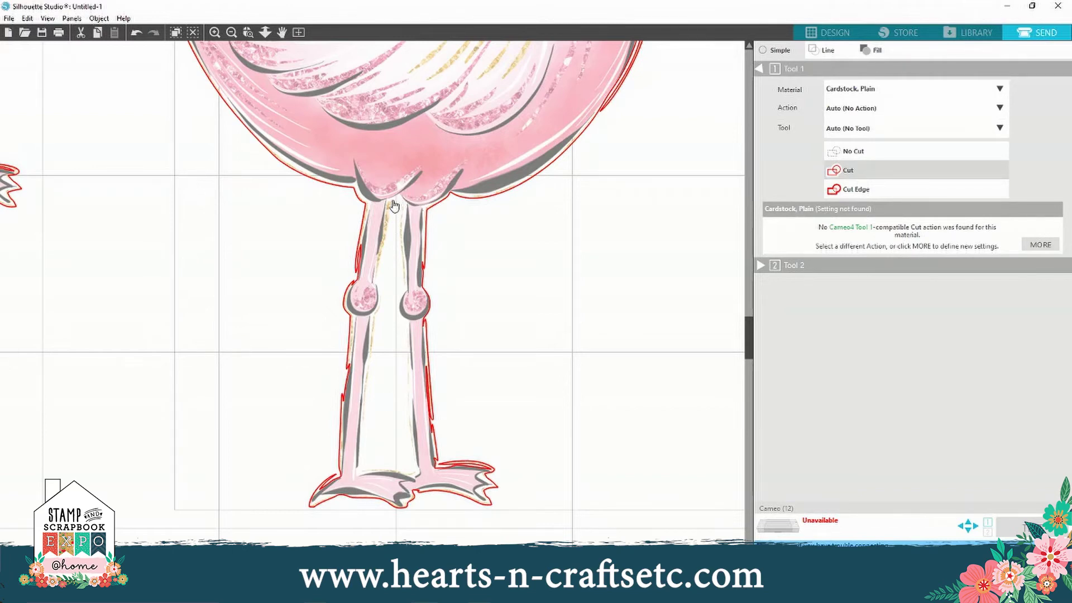
pyautogui.click(820, 37)
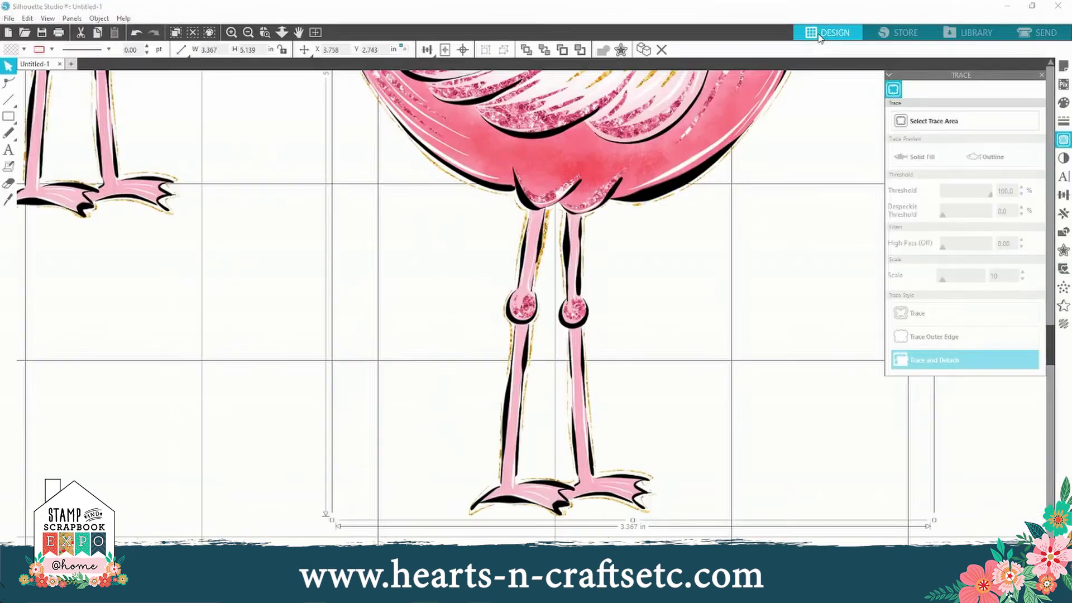
# Move the winking flamingo slightly up and farther away from the sunglasses flamingo on the page.
pyautogui.click(316, 33)
pyautogui.click(702, 269)
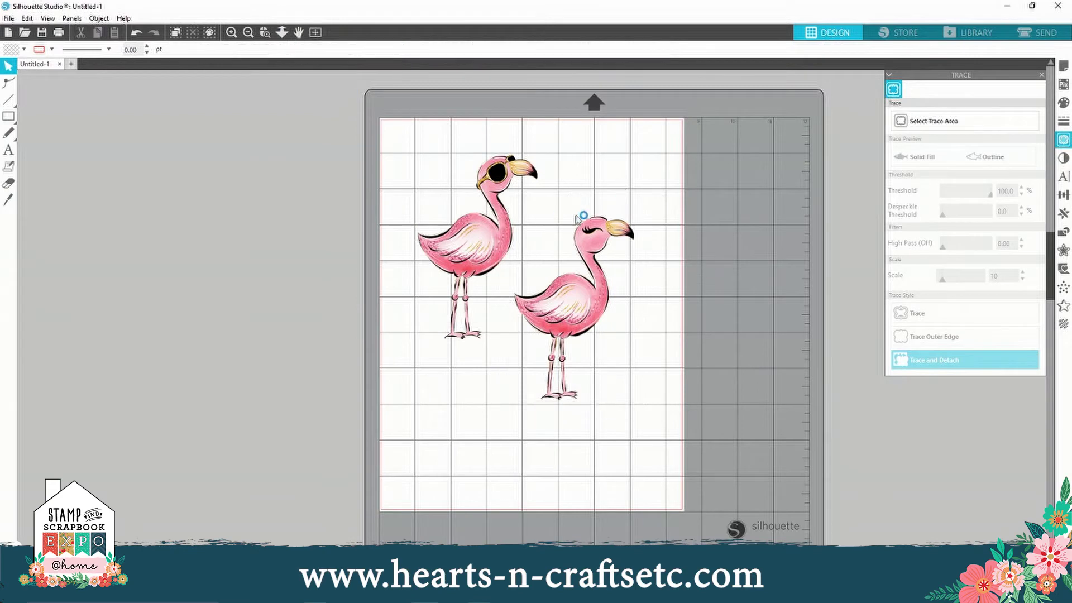
pyautogui.moveTo(609, 279); pyautogui.dragTo(636, 263)
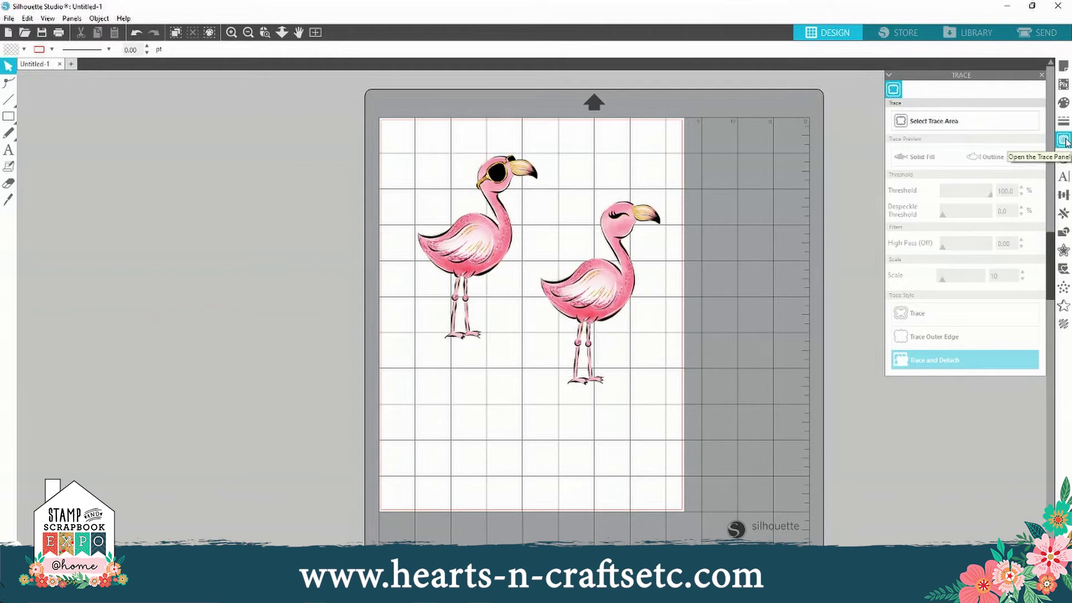
# Trace both flamingos with the standard Trace style from one trace area around them, with the threshold at 100%.
pyautogui.click(967, 127)
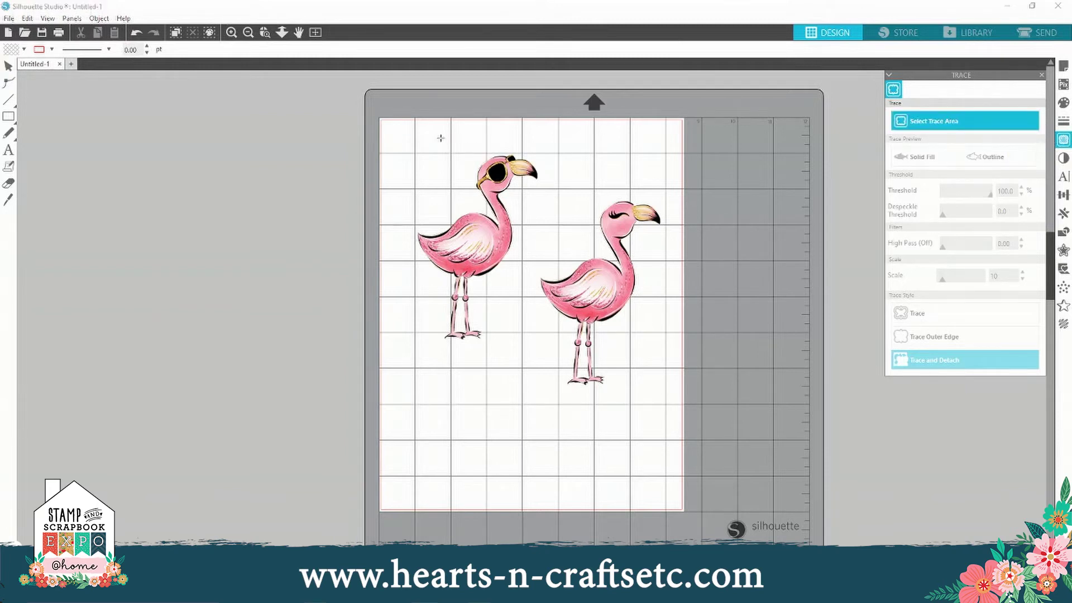
pyautogui.moveTo(391, 136)
pyautogui.mouseDown()
pyautogui.moveTo(435, 147)
pyautogui.moveTo(647, 315)
pyautogui.moveTo(682, 416)
pyautogui.mouseUp()
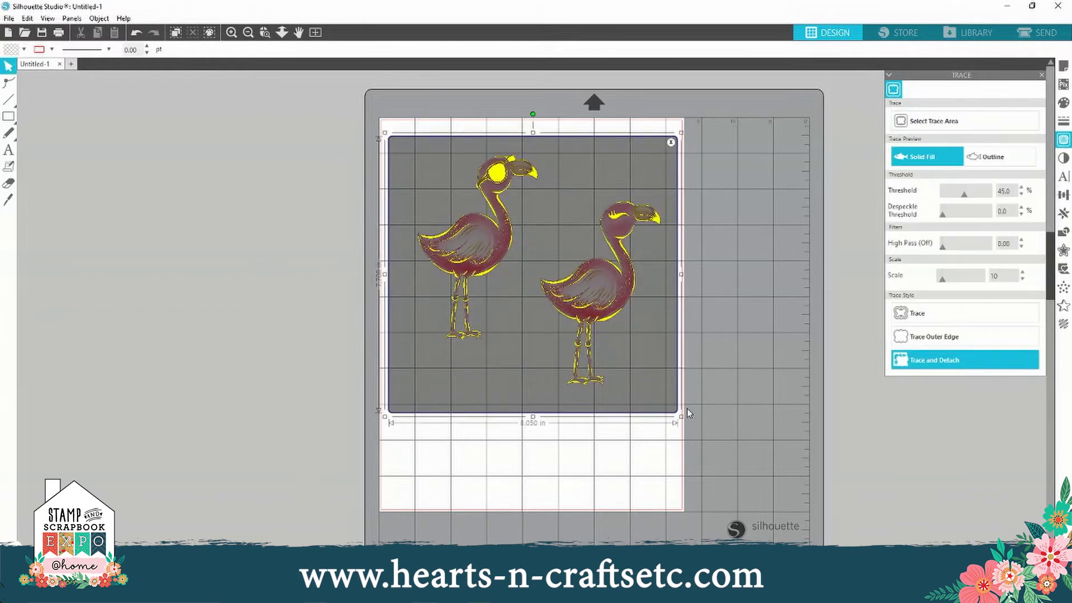
pyautogui.moveTo(964, 192); pyautogui.dragTo(1016, 204)
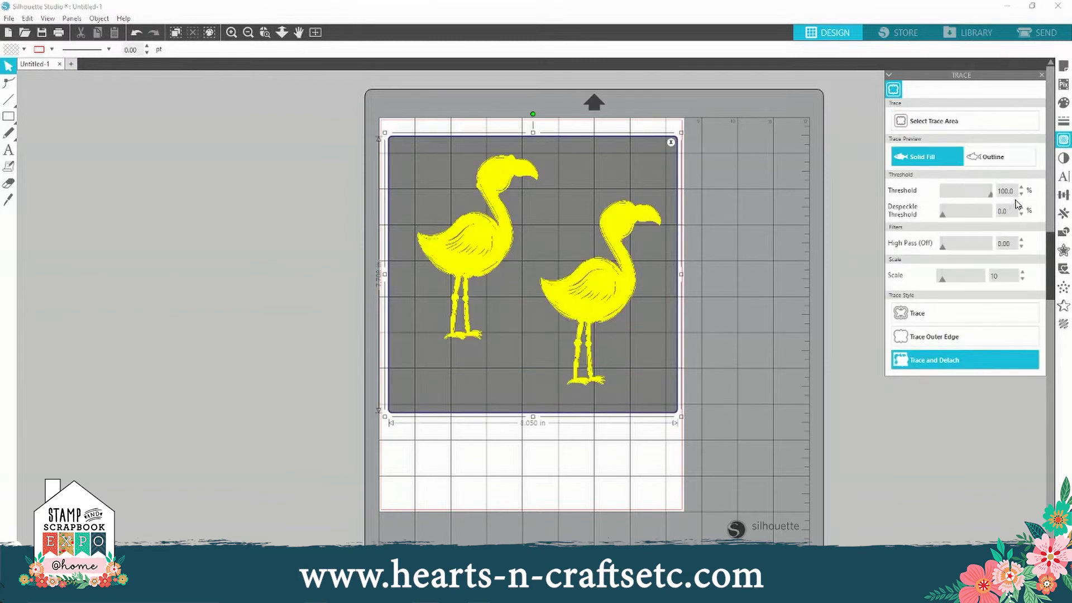
pyautogui.click(913, 315)
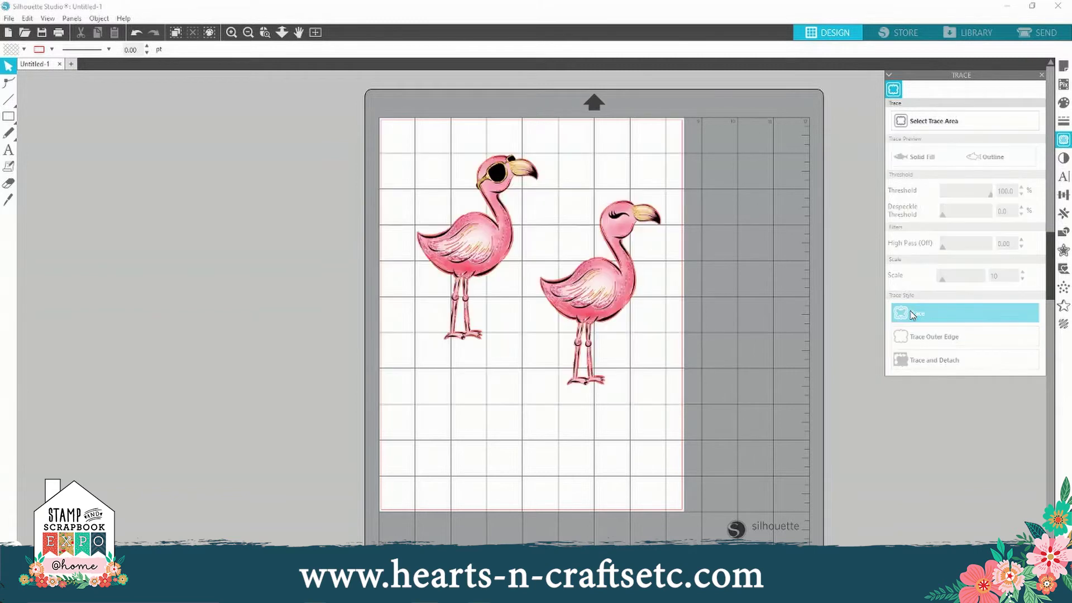
# Move both flamingo images off the page, one to each side, clear of their traced lines.
pyautogui.moveTo(594, 288)
pyautogui.mouseDown()
pyautogui.moveTo(681, 290)
pyautogui.moveTo(737, 258)
pyautogui.mouseUp()
pyautogui.moveTo(505, 248)
pyautogui.mouseDown()
pyautogui.moveTo(351, 291)
pyautogui.moveTo(323, 287)
pyautogui.mouseUp()
pyautogui.click(391, 254)
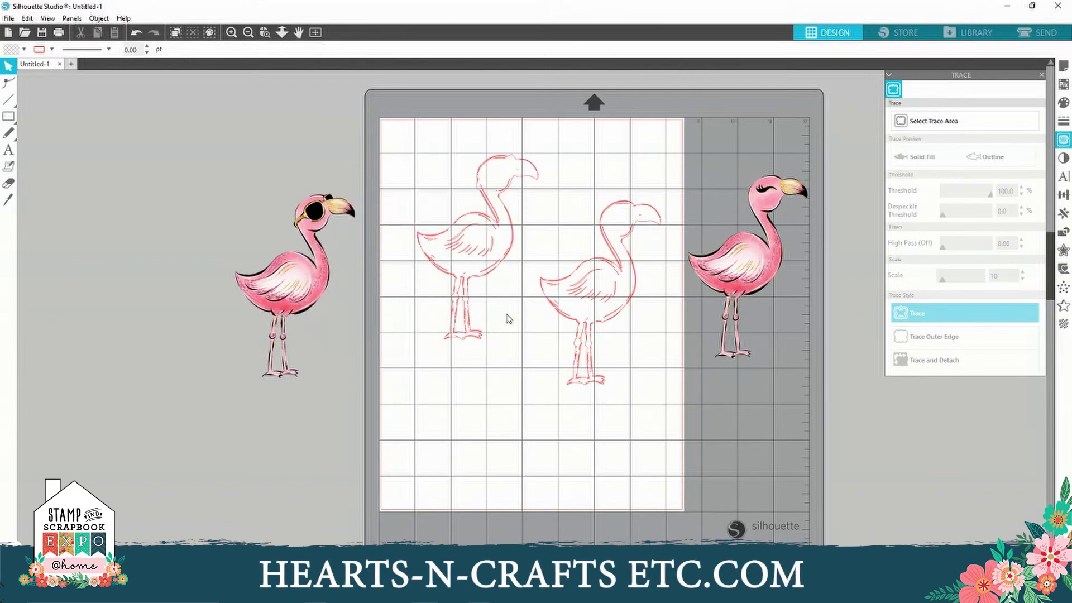
pyautogui.moveTo(419, 145); pyautogui.dragTo(628, 385)
pyautogui.moveTo(732, 288); pyautogui.dragTo(782, 267)
# Release the compound path of the traced lines of both flamingos.
pyautogui.moveTo(428, 151); pyautogui.dragTo(662, 417)
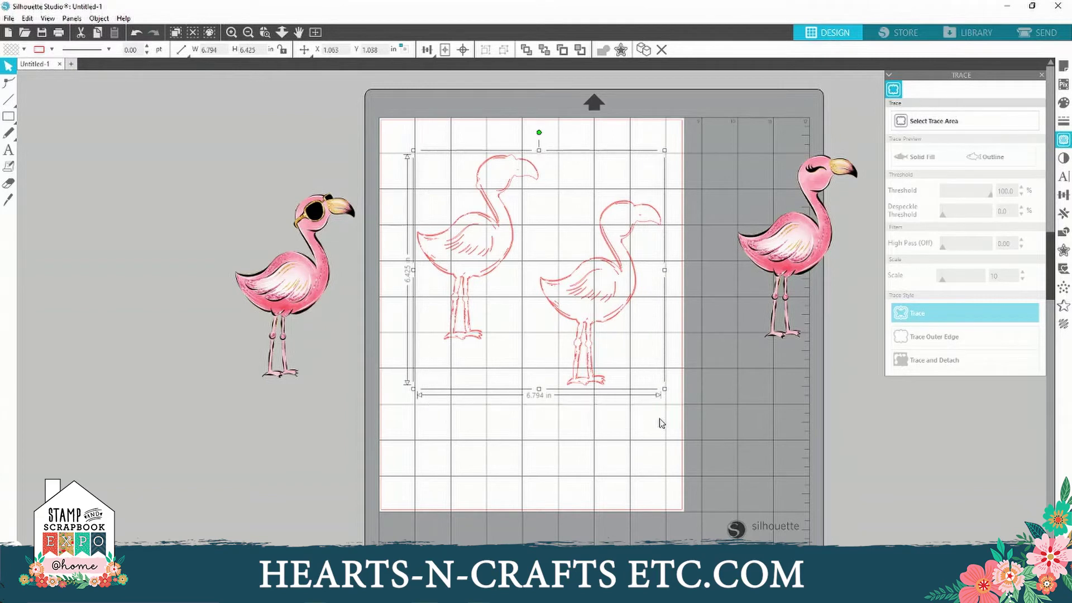
pyautogui.rightClick(647, 291)
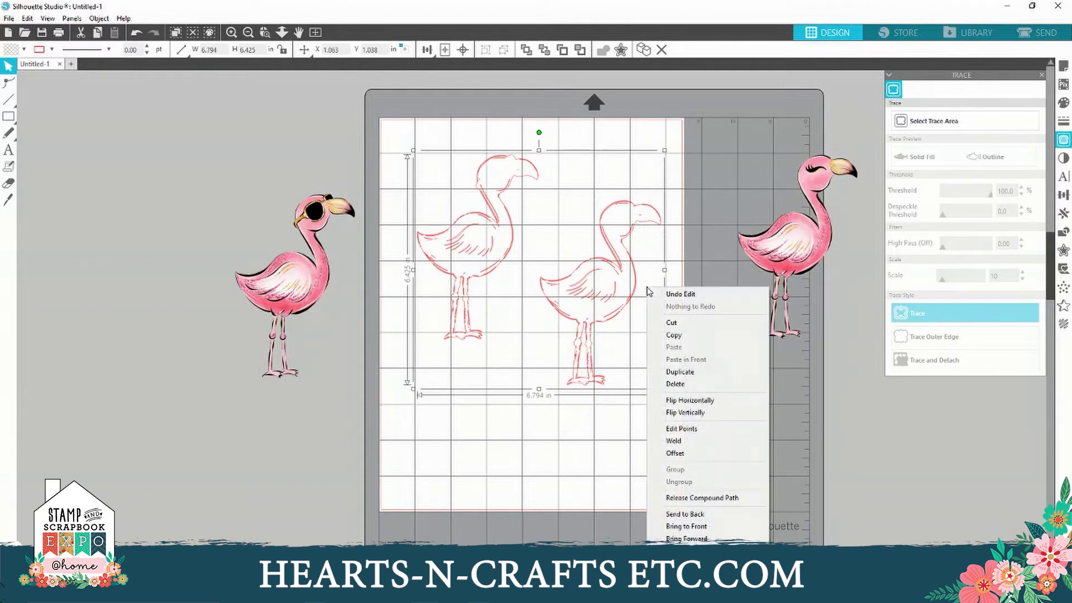
pyautogui.click(712, 500)
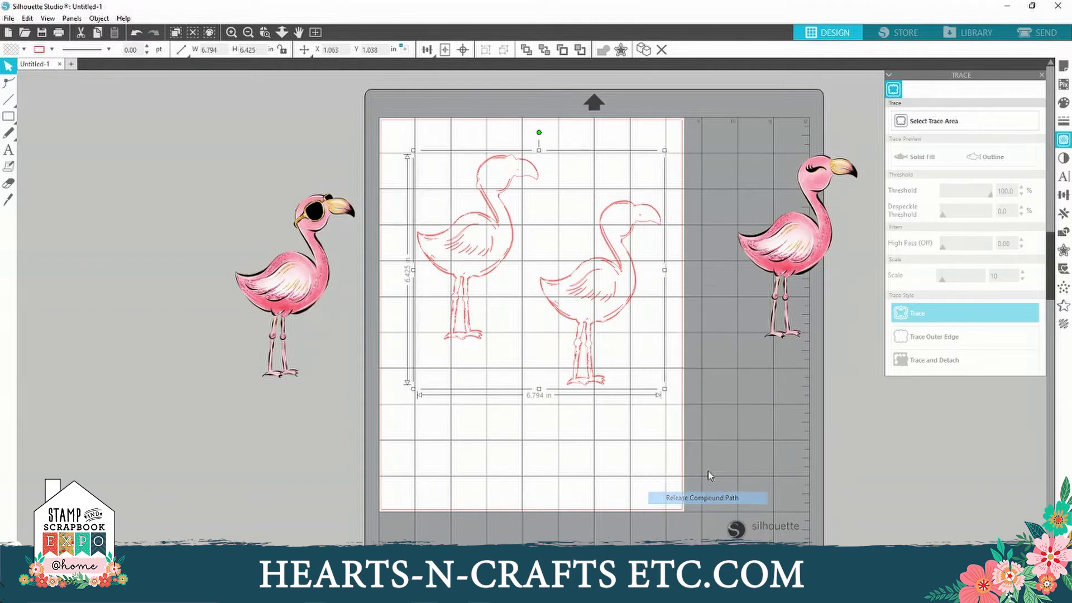
pyautogui.click(715, 380)
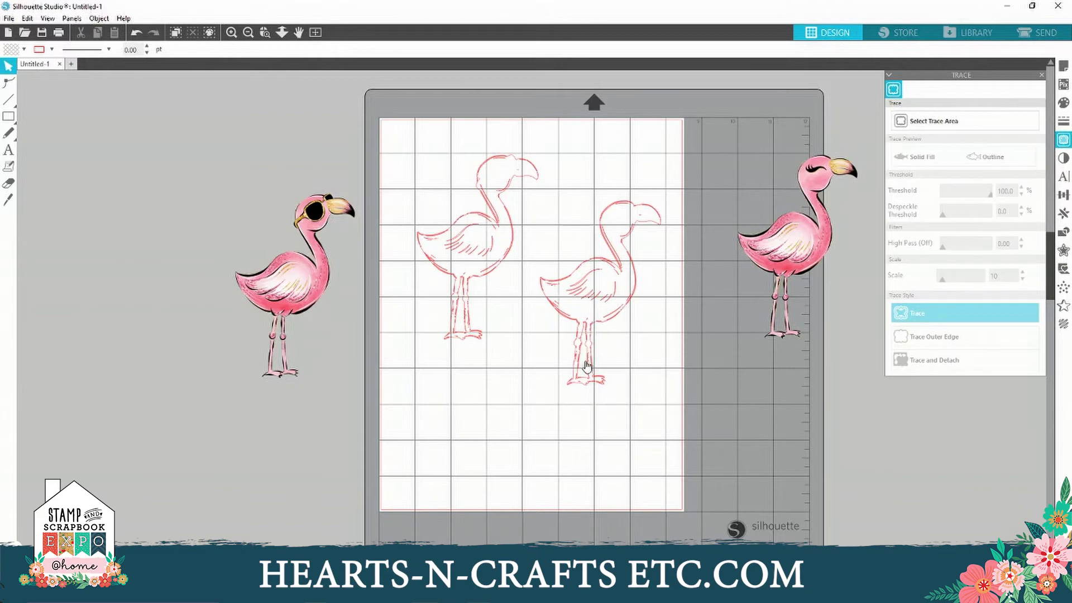
# Make a compound path from the sunglasses flamingo's outer outline and the opening between its legs.
pyautogui.click(526, 180)
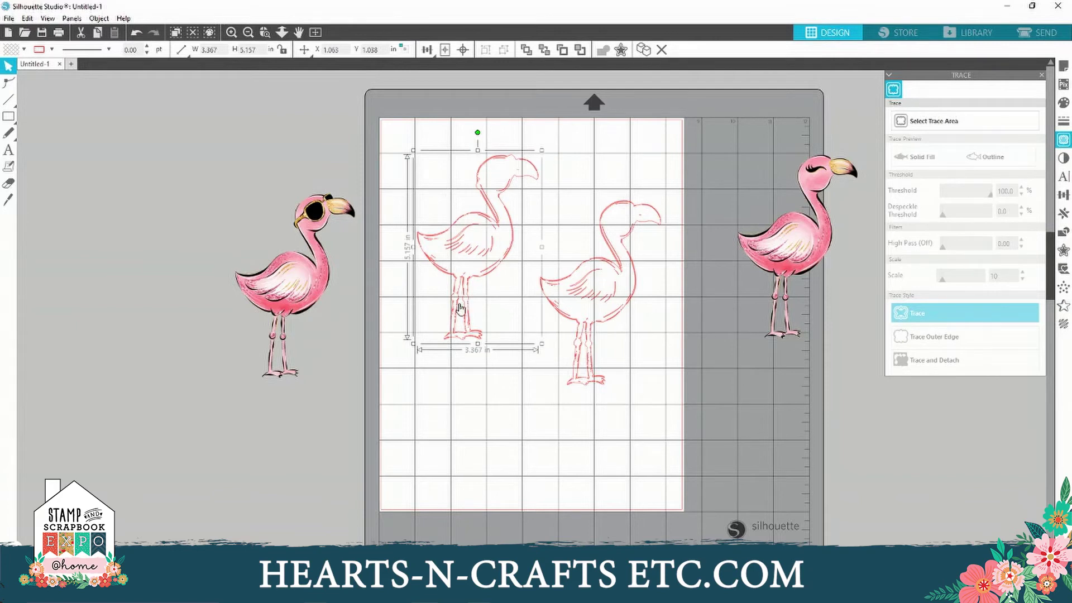
pyautogui.click(456, 331)
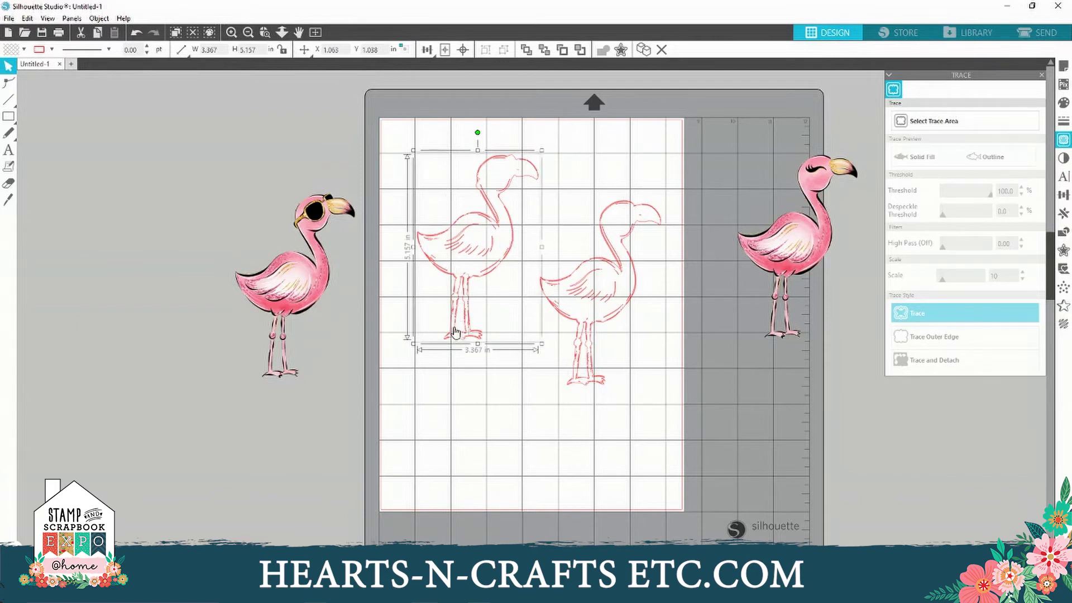
pyautogui.rightClick(456, 332)
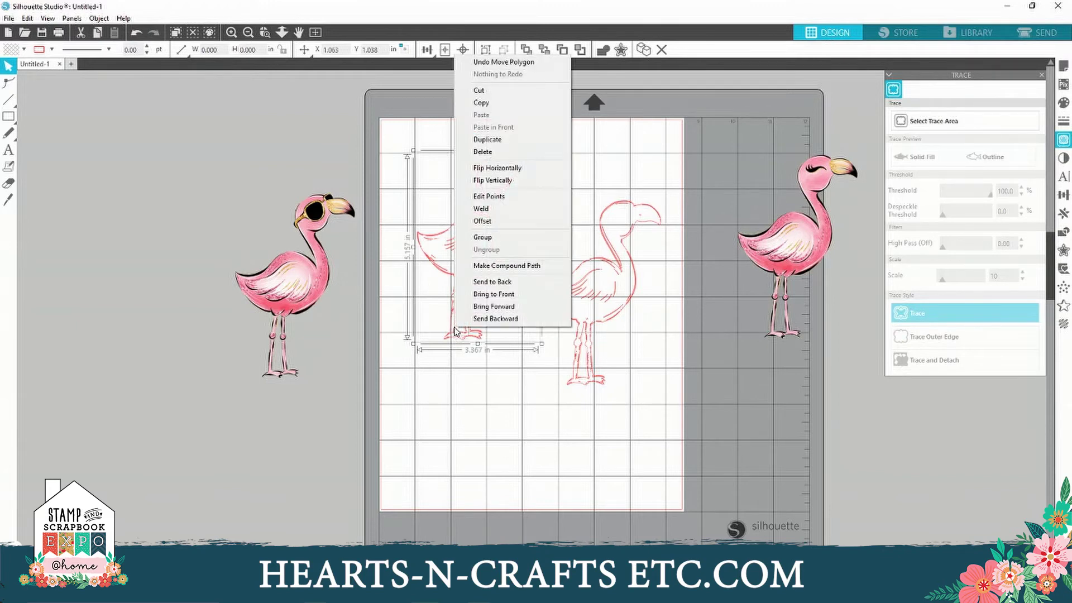
pyautogui.click(517, 271)
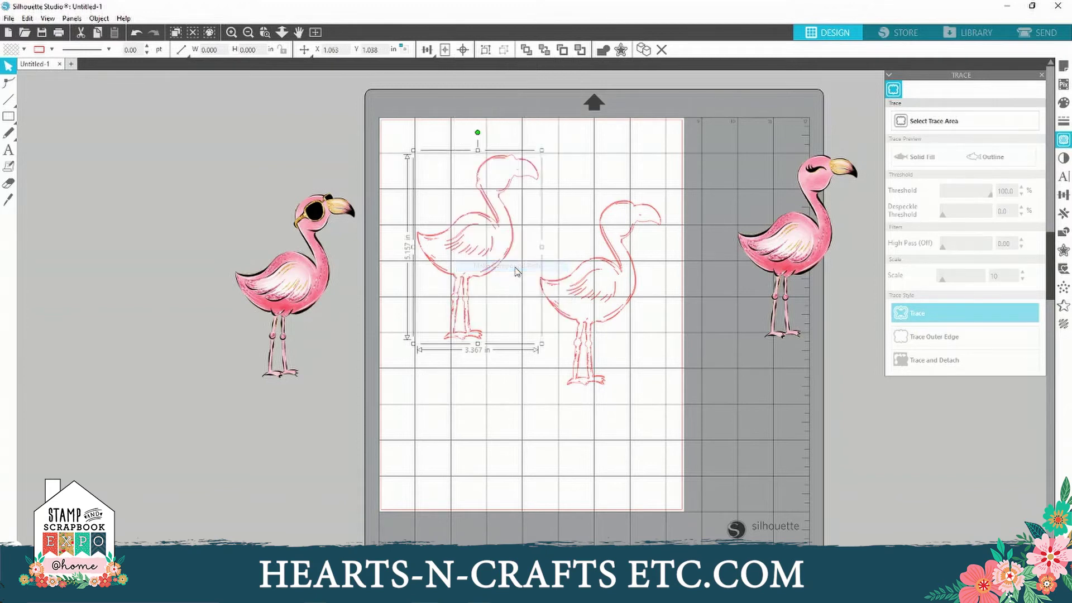
# Move the sunglasses flamingo's compound outline off the page and delete its leftover inner trace pieces.
pyautogui.moveTo(510, 215)
pyautogui.mouseDown()
pyautogui.moveTo(522, 263)
pyautogui.moveTo(370, 342)
pyautogui.moveTo(191, 273)
pyautogui.mouseUp()
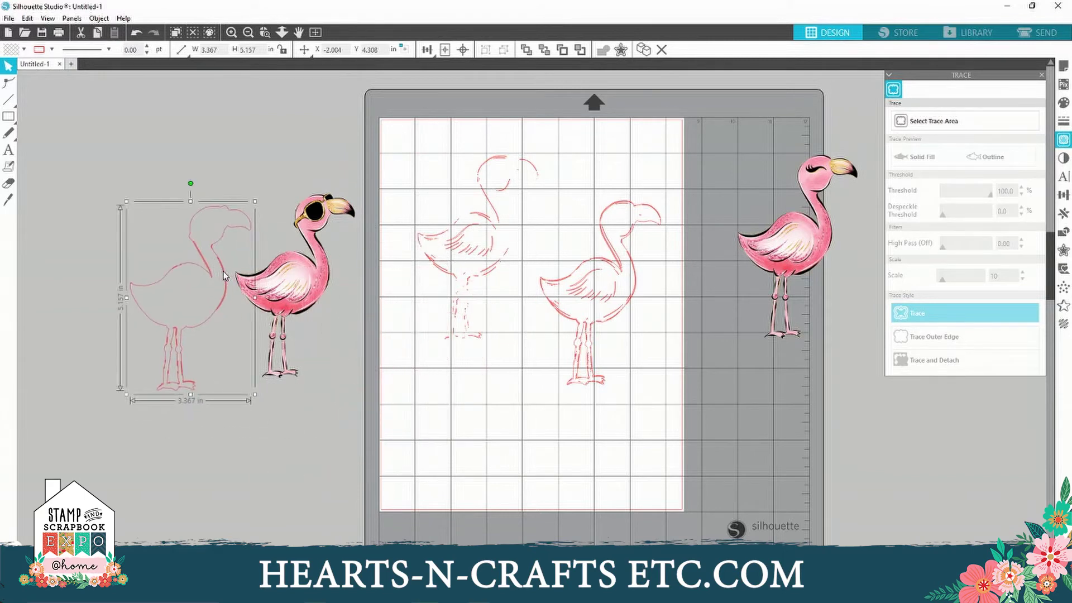
pyautogui.moveTo(416, 138); pyautogui.dragTo(535, 350)
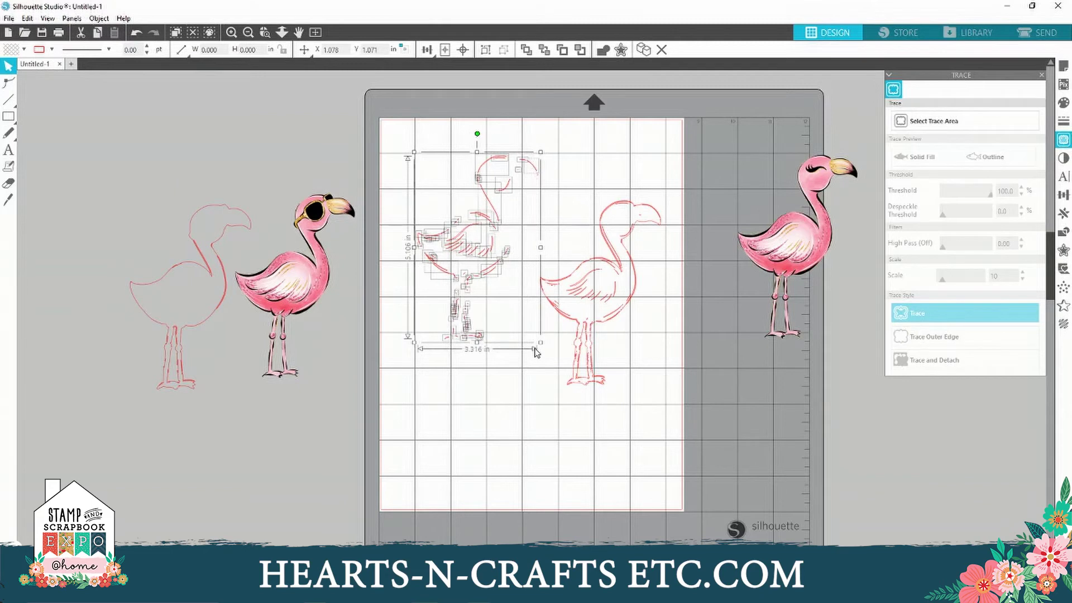
pyautogui.press('Delete')
pyautogui.moveTo(474, 150); pyautogui.dragTo(569, 216)
pyautogui.press('Delete')
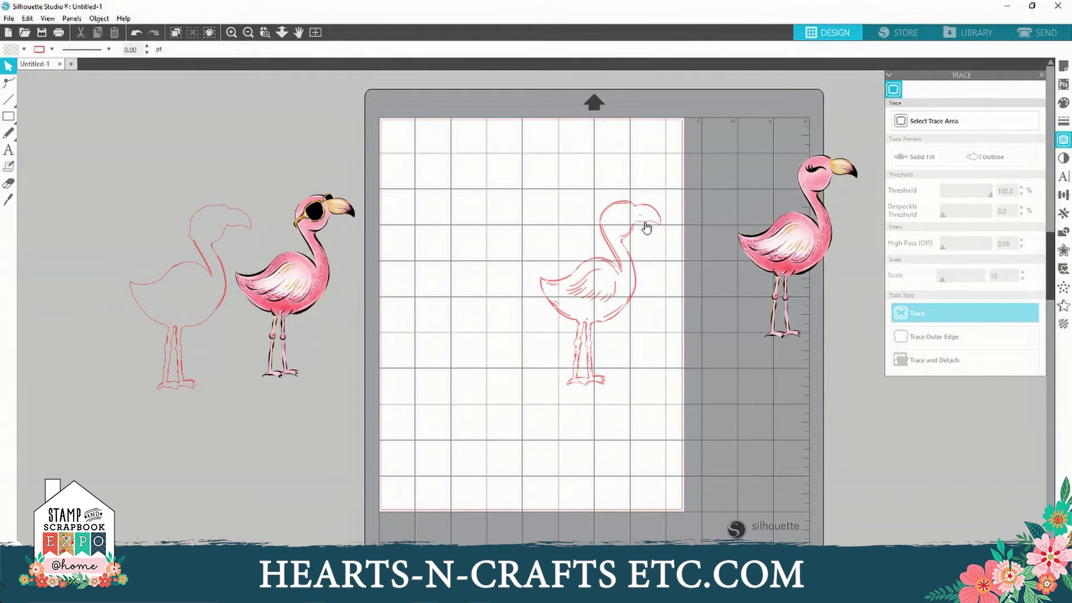
# Make a compound path from the winking flamingo's outer outline and the opening between its legs.
pyautogui.click(647, 227)
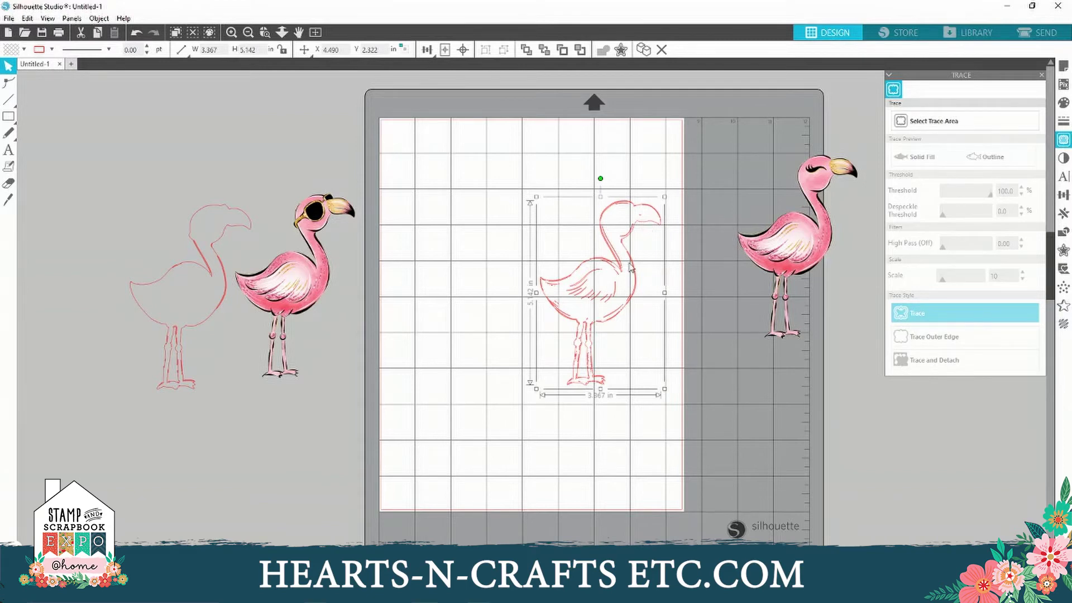
pyautogui.click(579, 379)
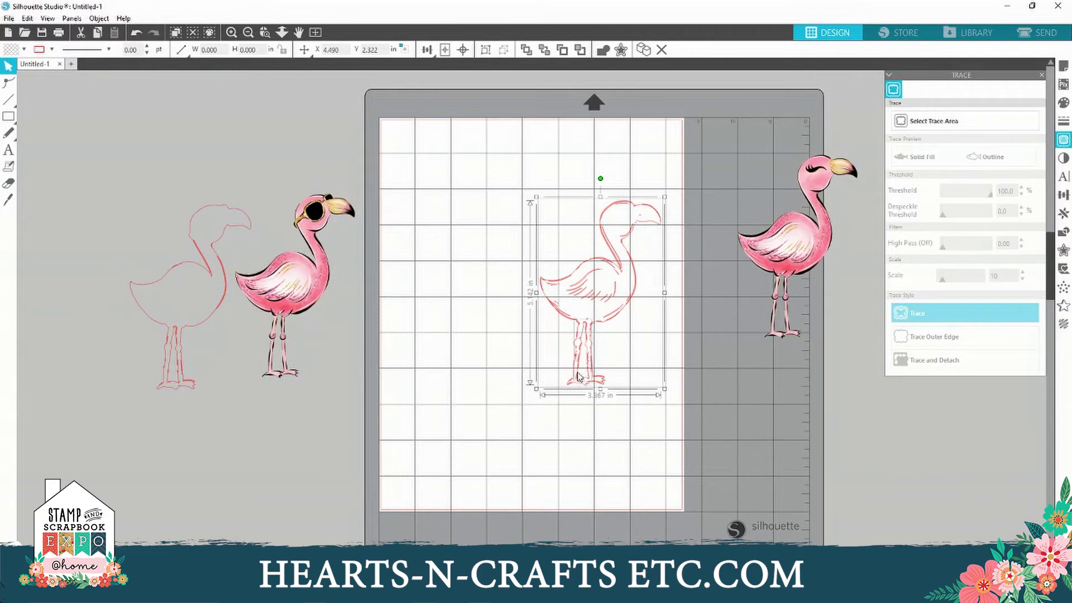
pyautogui.rightClick(579, 379)
pyautogui.click(632, 306)
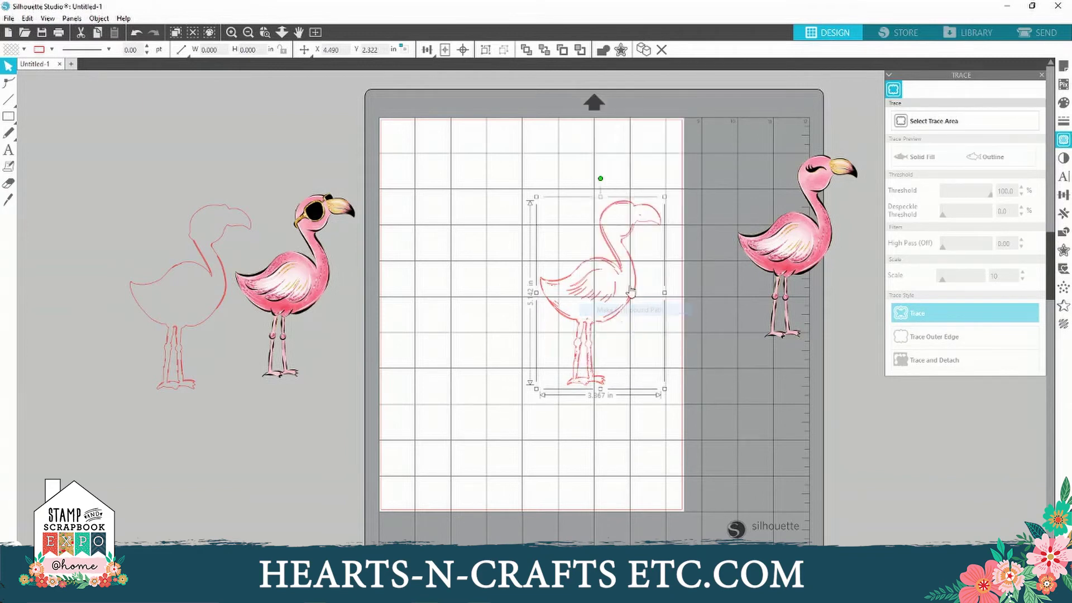
# Move the winking flamingo's compound outline clear of its inner trace pieces and delete those leftover pieces.
pyautogui.moveTo(651, 232)
pyautogui.mouseDown()
pyautogui.moveTo(536, 307)
pyautogui.moveTo(466, 307)
pyautogui.mouseUp()
pyautogui.moveTo(500, 174)
pyautogui.mouseDown()
pyautogui.moveTo(546, 179)
pyautogui.moveTo(648, 299)
pyautogui.mouseUp()
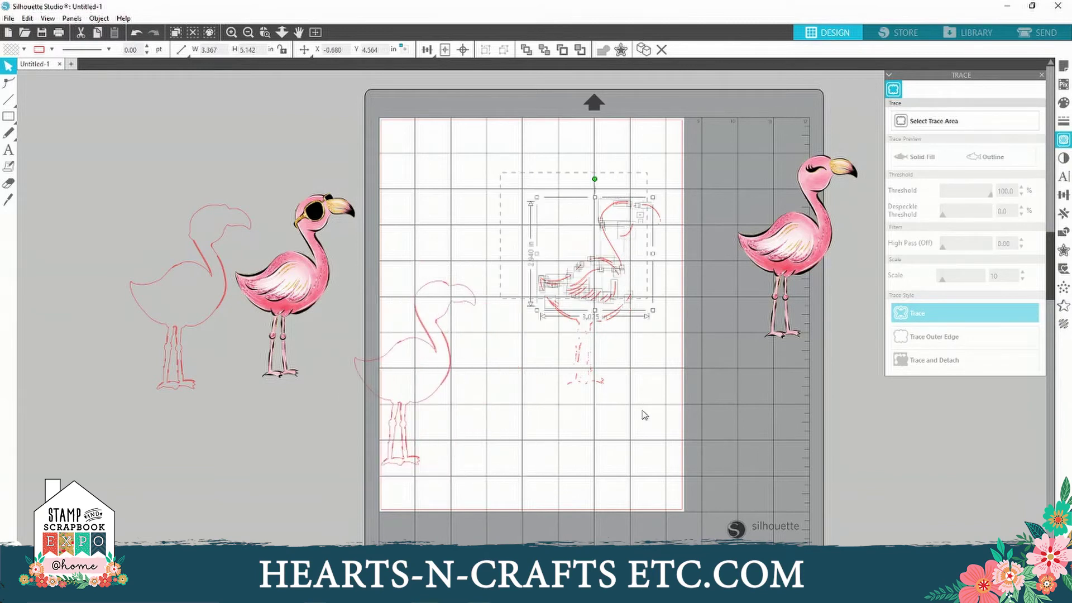
pyautogui.moveTo(644, 415); pyautogui.dragTo(651, 421)
pyautogui.press('Delete')
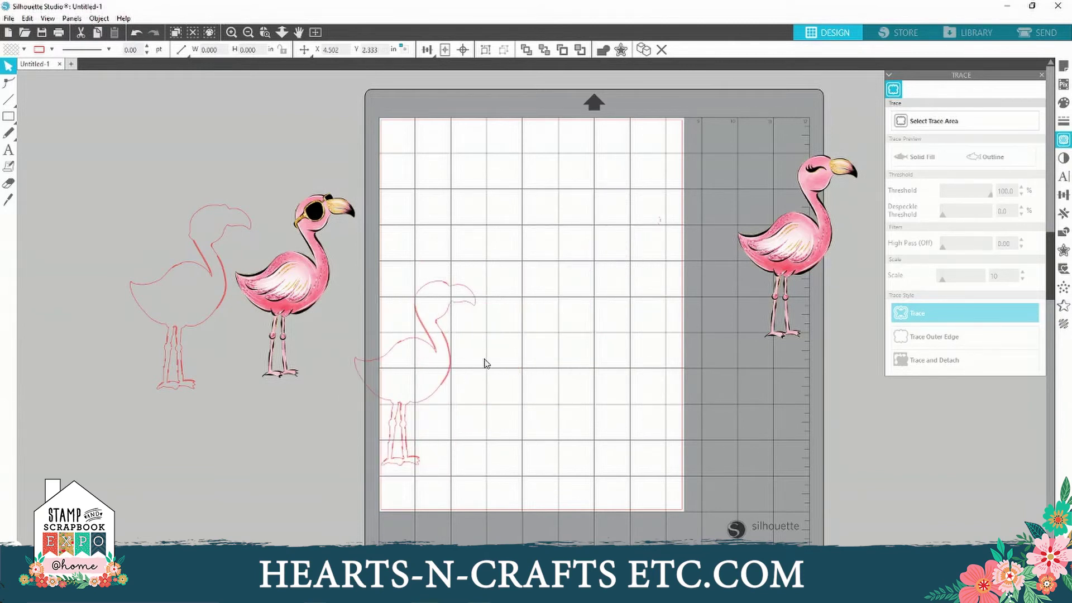
# Move both flamingo outlines back onto the page side by side.
pyautogui.moveTo(451, 356); pyautogui.dragTo(605, 263)
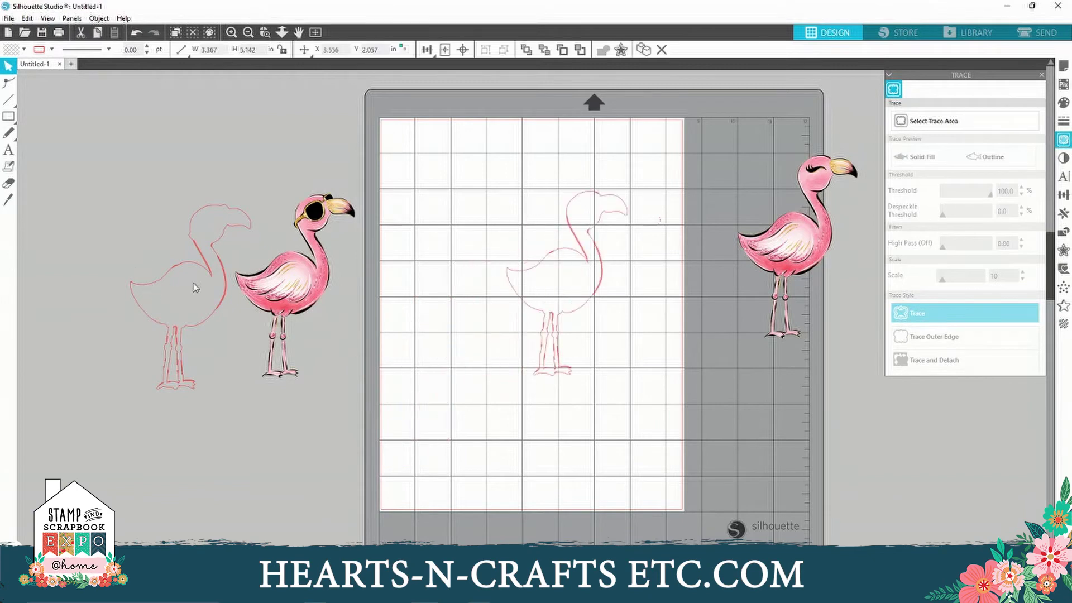
pyautogui.moveTo(226, 307); pyautogui.dragTo(471, 264)
pyautogui.click(472, 264)
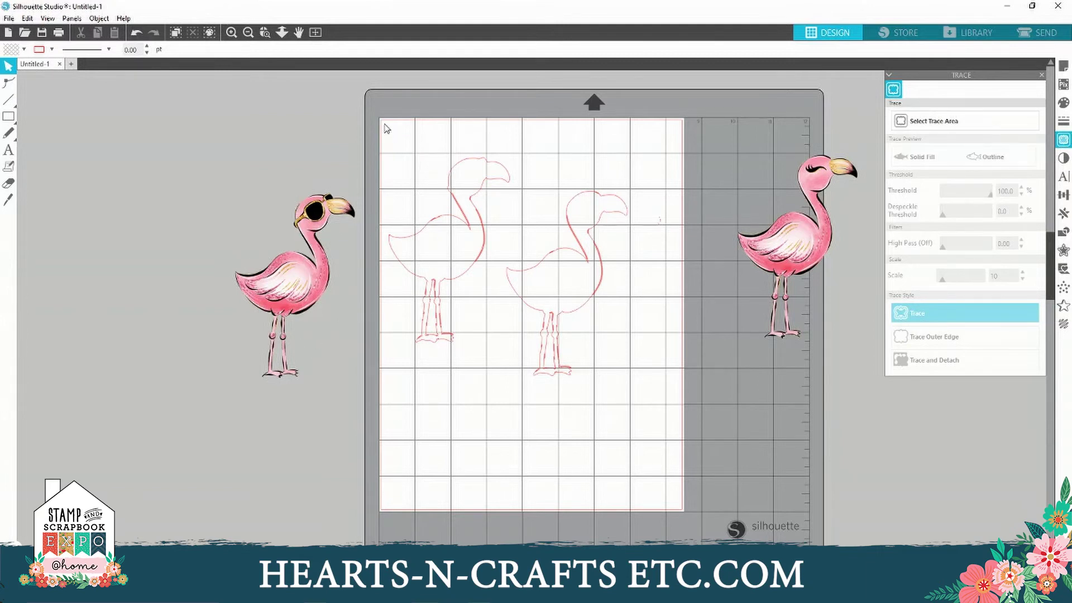
# Delete the tiny stray trace piece beside the winking flamingo outline's beak.
pyautogui.moveTo(481, 205); pyautogui.dragTo(577, 342)
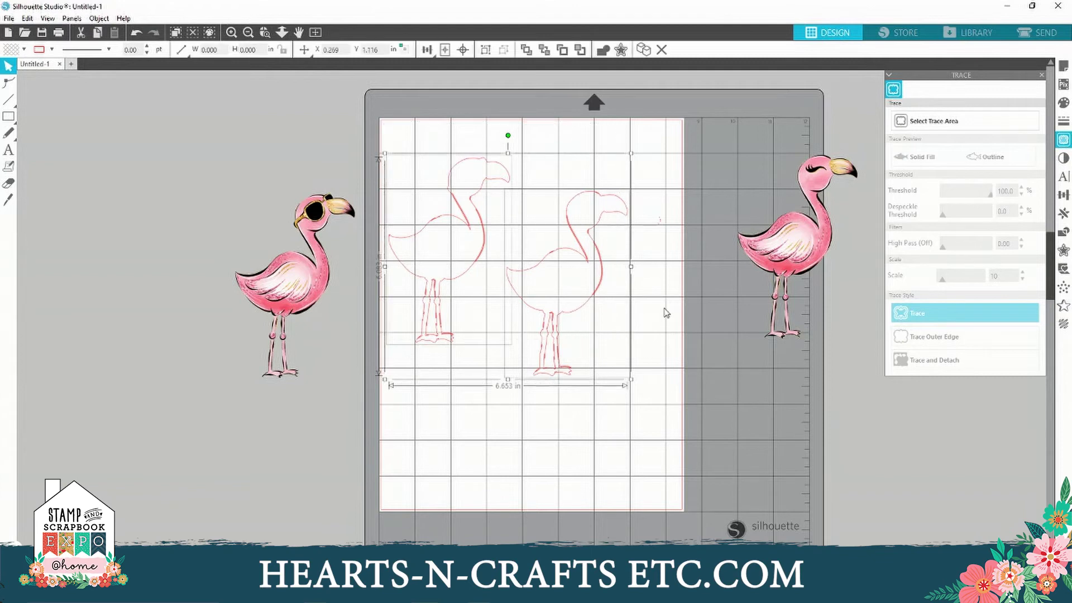
pyautogui.click(638, 178)
pyautogui.moveTo(638, 179); pyautogui.dragTo(685, 260)
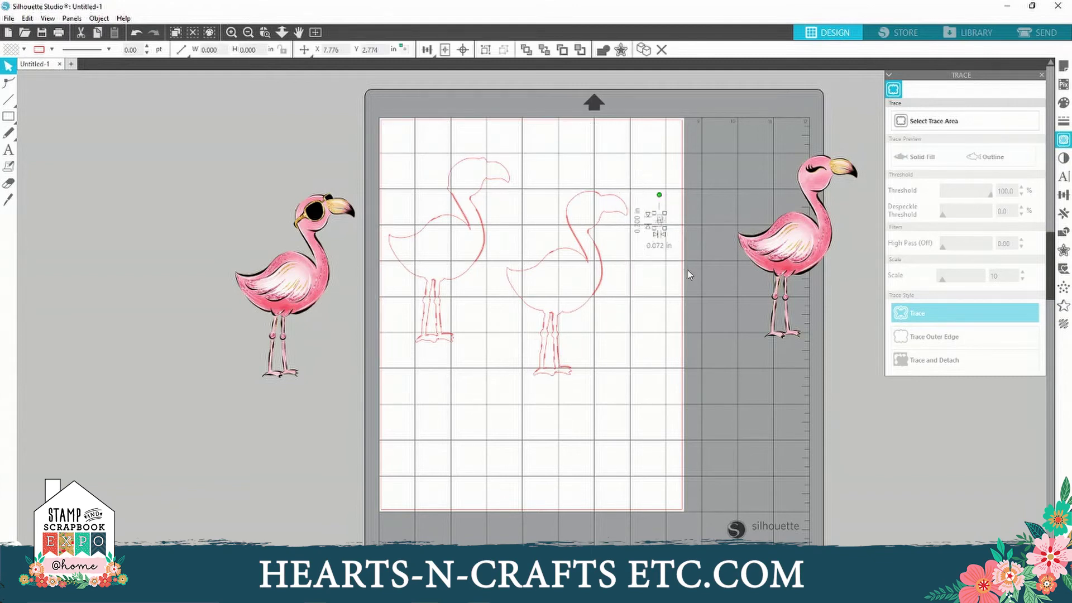
pyautogui.press('Delete')
# Offset both flamingo outlines outward with rounded corners at a distance of 0.035 in.
pyautogui.moveTo(375, 162); pyautogui.dragTo(586, 331)
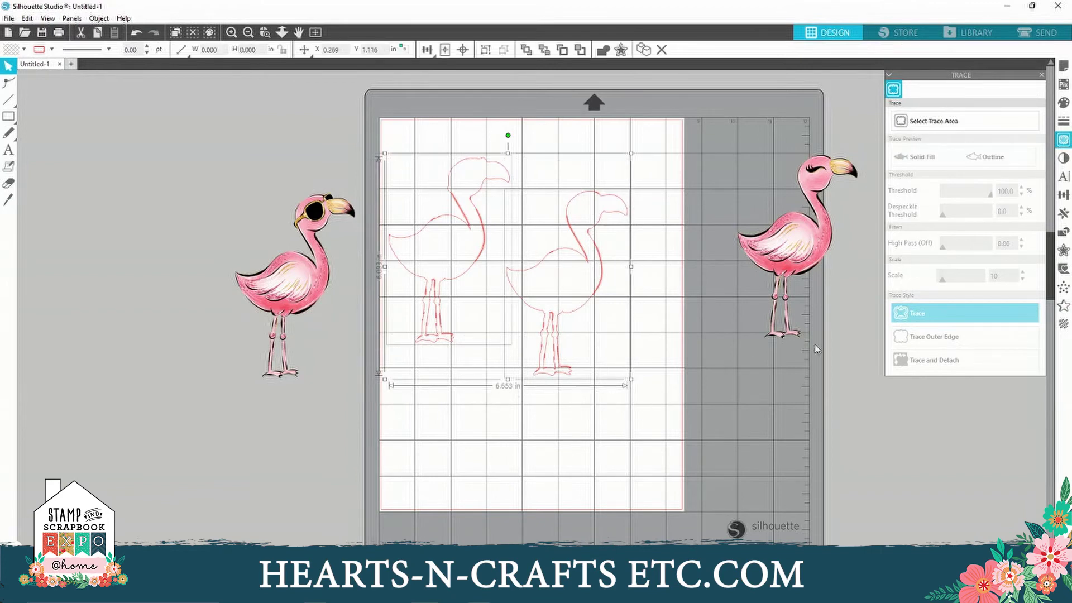
pyautogui.click(1064, 251)
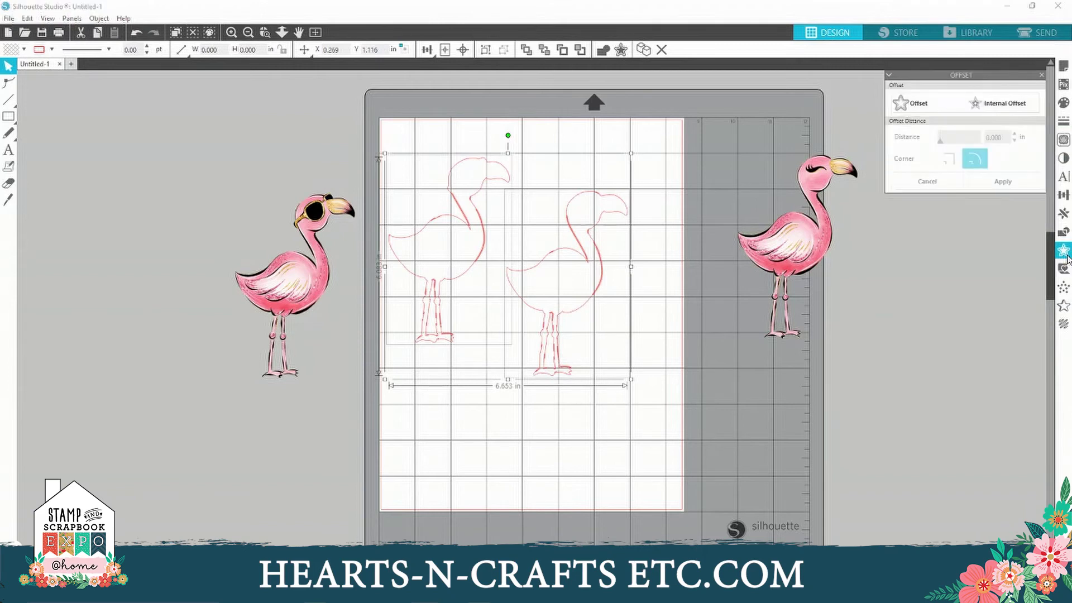
pyautogui.click(913, 109)
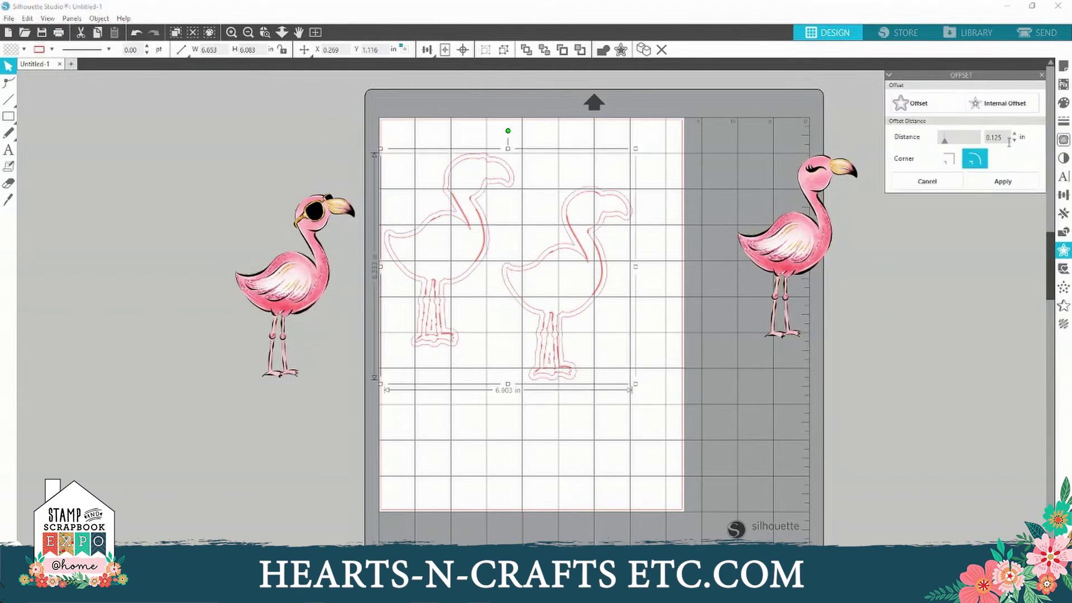
pyautogui.moveTo(1010, 141); pyautogui.dragTo(978, 139)
pyautogui.write('.035')
pyautogui.press('Return')
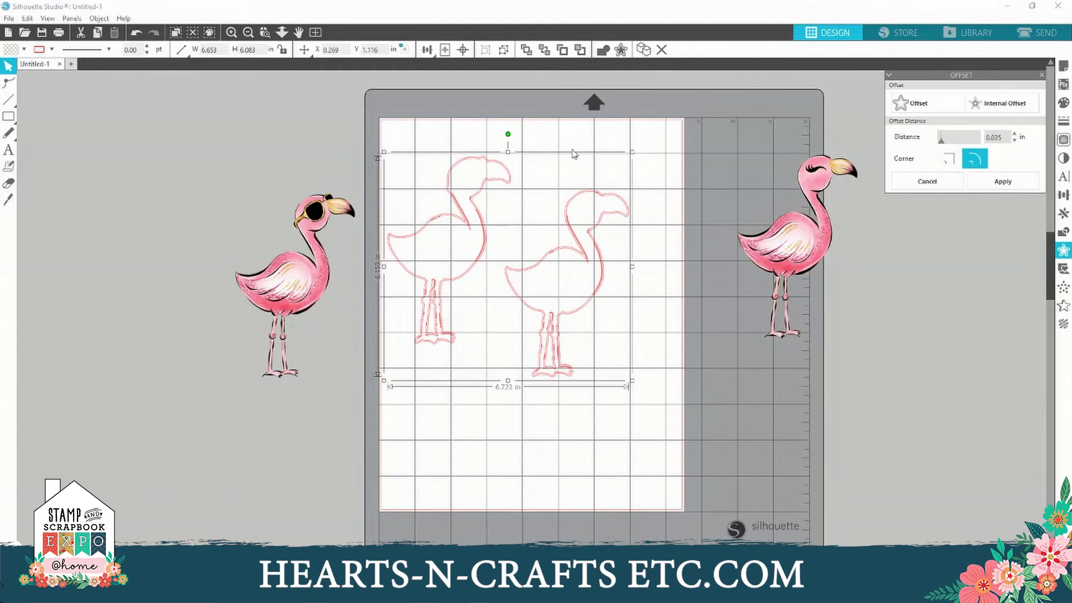
# Move both original trace outlines out of their offsets to an area beside the page and delete them.
pyautogui.moveTo(498, 173); pyautogui.dragTo(231, 295)
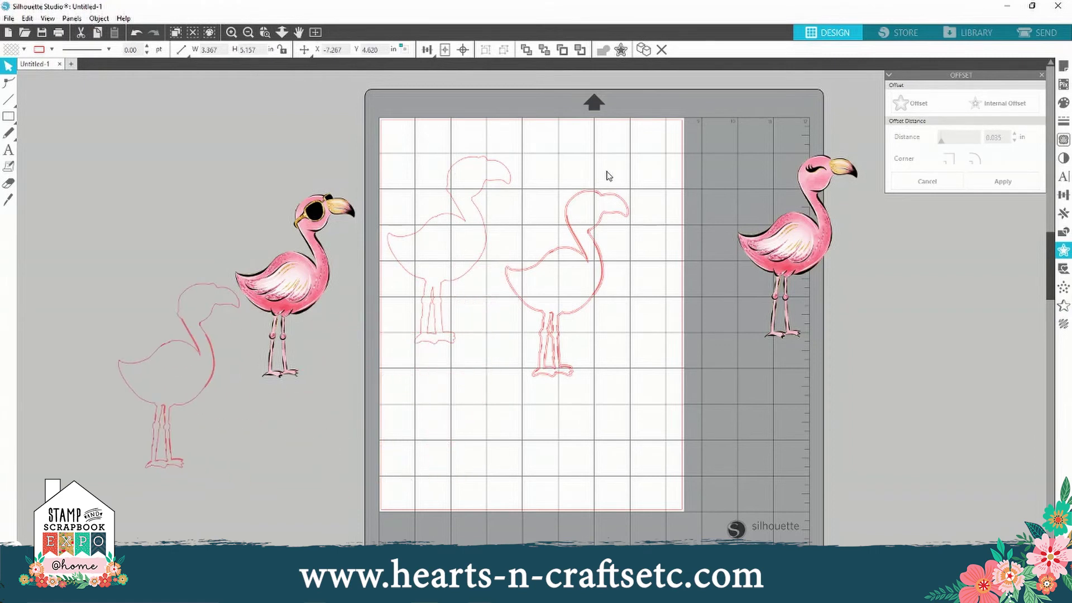
pyautogui.moveTo(560, 224); pyautogui.dragTo(149, 329)
pyautogui.moveTo(151, 288); pyautogui.dragTo(228, 416)
pyautogui.press('Delete')
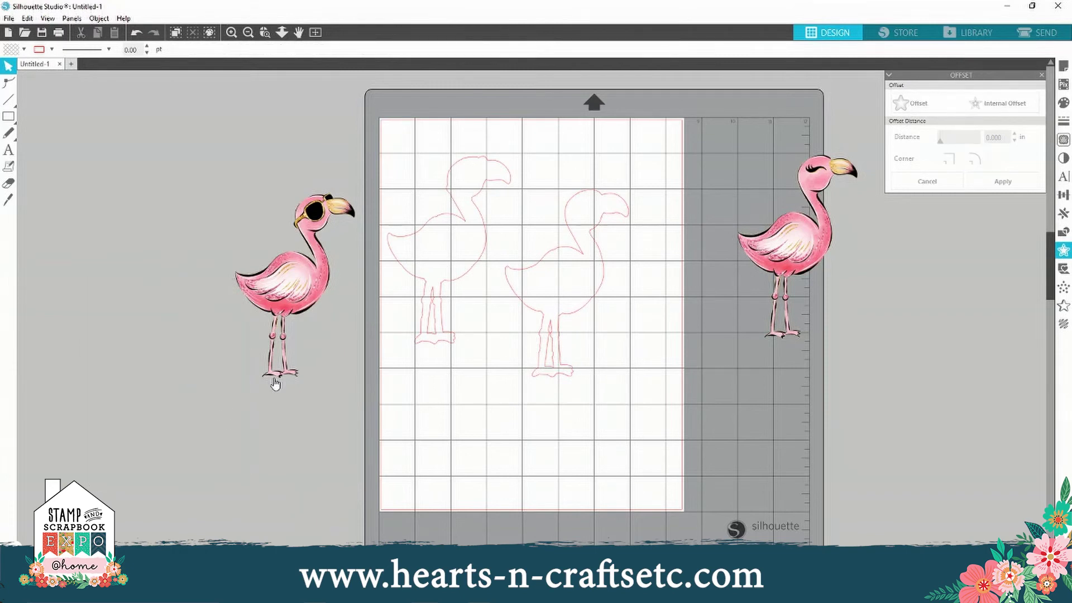
# Centre the sunglasses flamingo image and its offset outline on each other.
pyautogui.moveTo(238, 229); pyautogui.dragTo(459, 288)
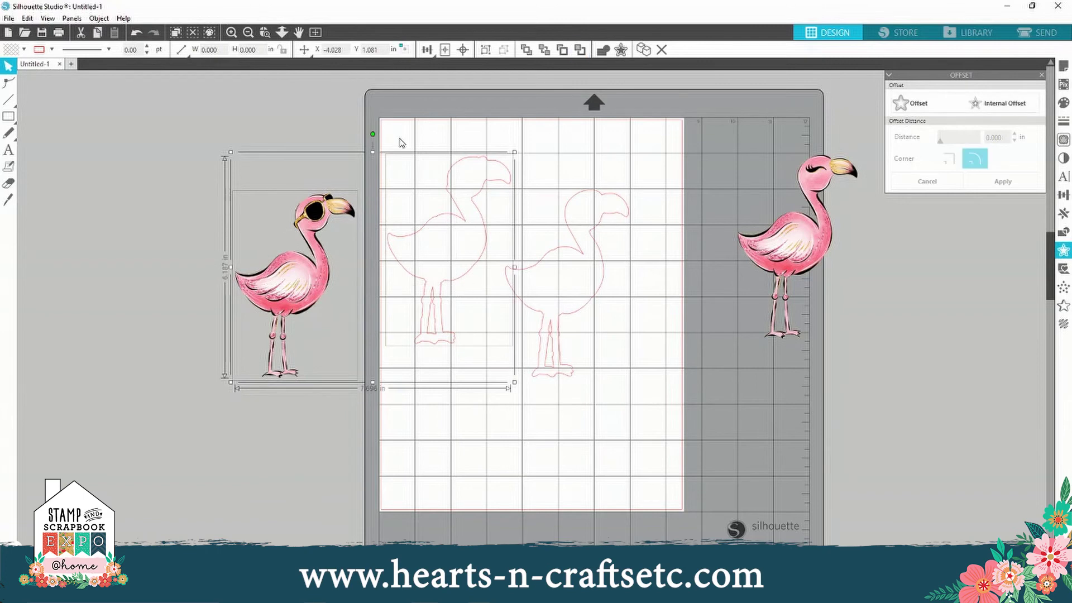
pyautogui.click(464, 50)
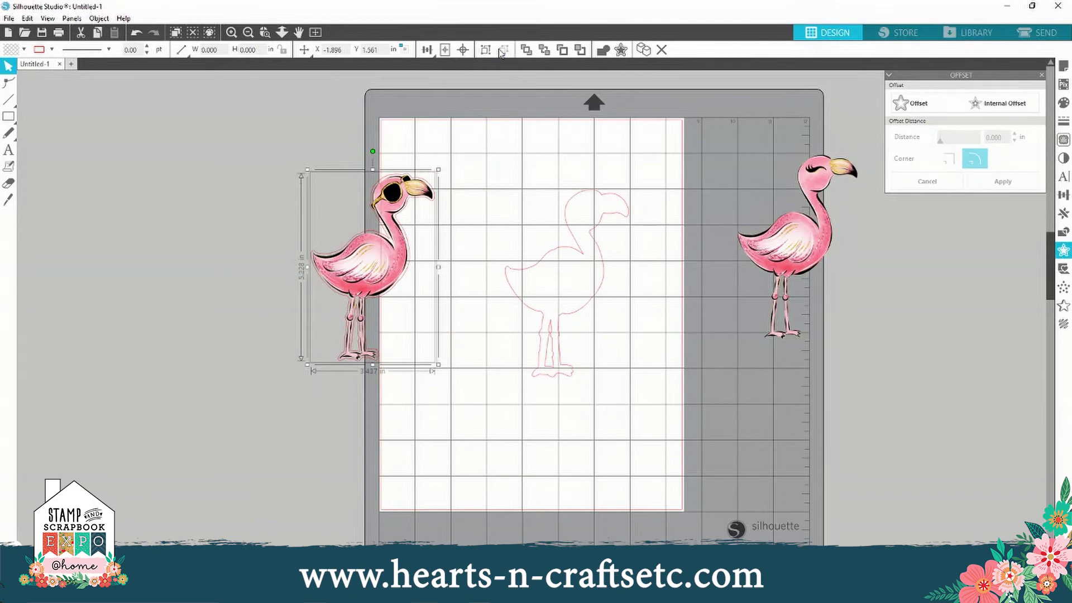
# Centre the winking flamingo image and its offset outline on each other, and place both outlined flamingos side by side on the page.
pyautogui.moveTo(862, 248); pyautogui.dragTo(598, 277)
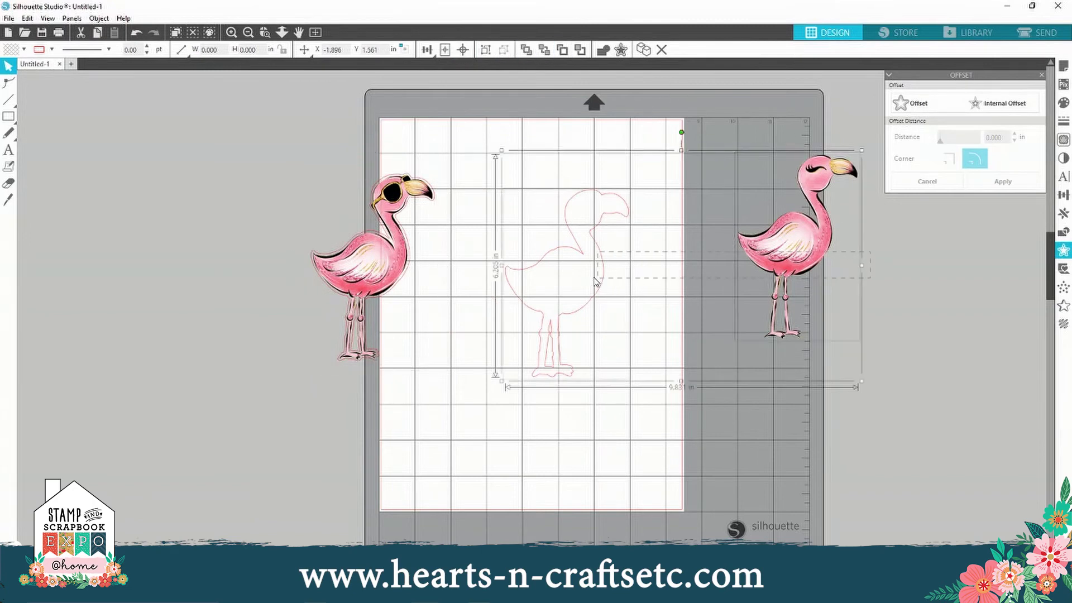
pyautogui.click(464, 50)
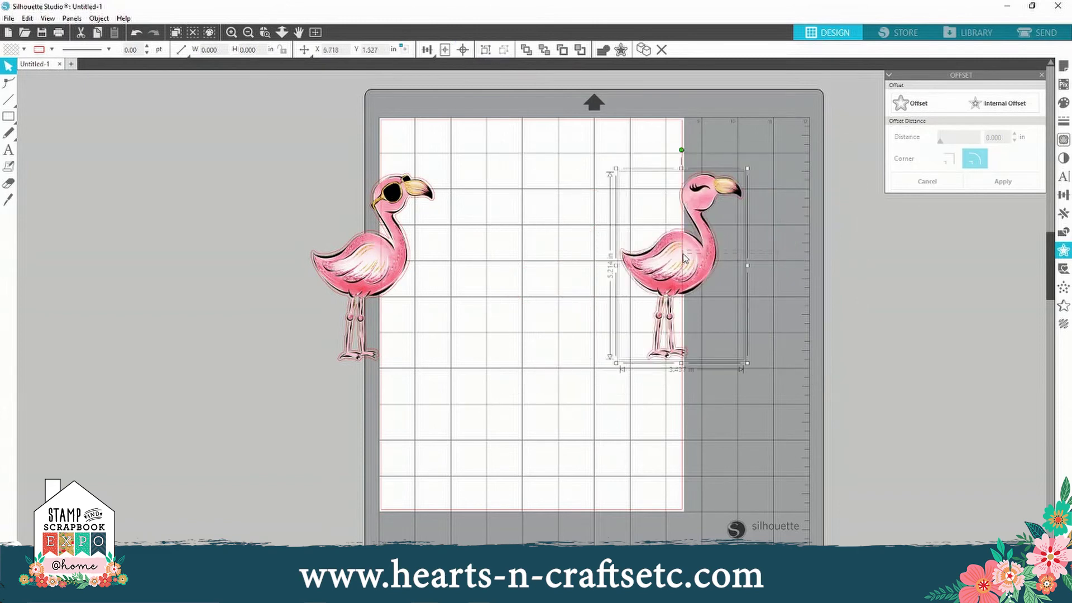
pyautogui.moveTo(693, 262); pyautogui.dragTo(625, 260)
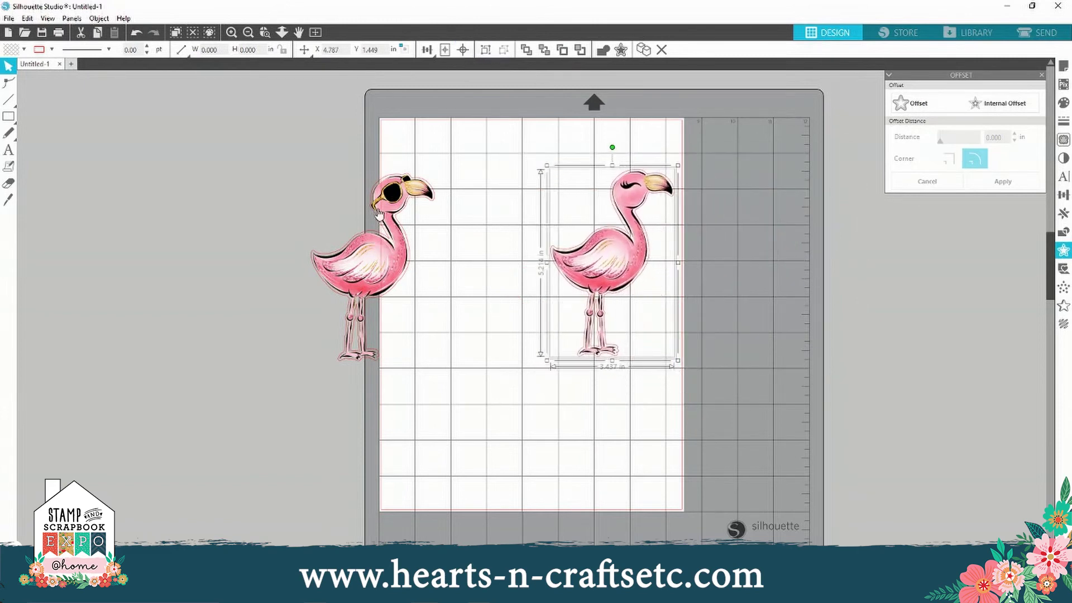
pyautogui.click(355, 268)
pyautogui.moveTo(360, 274); pyautogui.dragTo(449, 267)
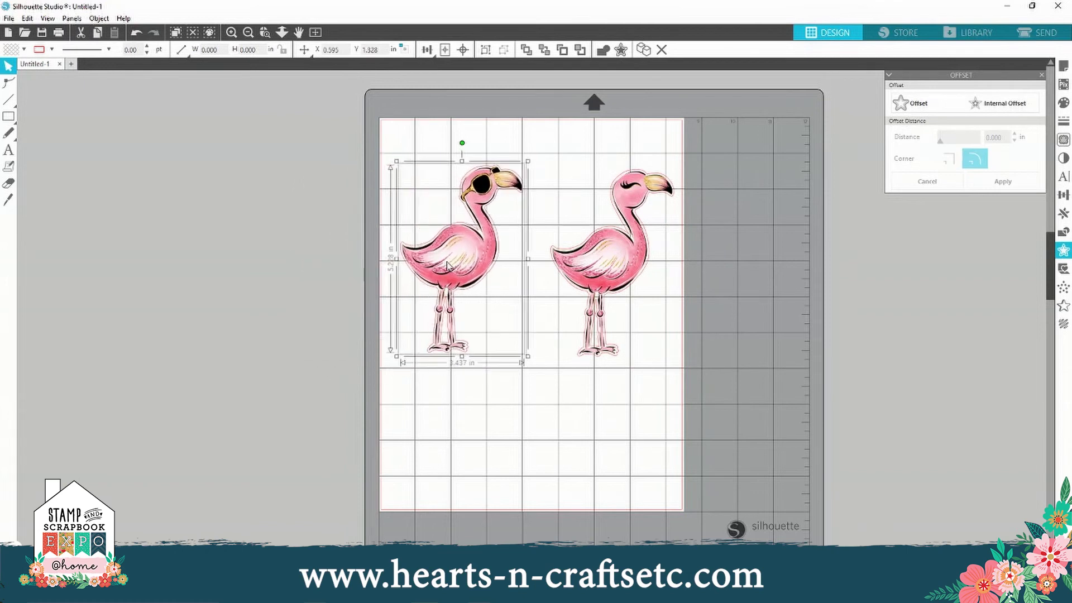
# Group each flamingo image with its cut outline and move both groups to the upper part of the page.
pyautogui.click(485, 50)
pyautogui.click(639, 234)
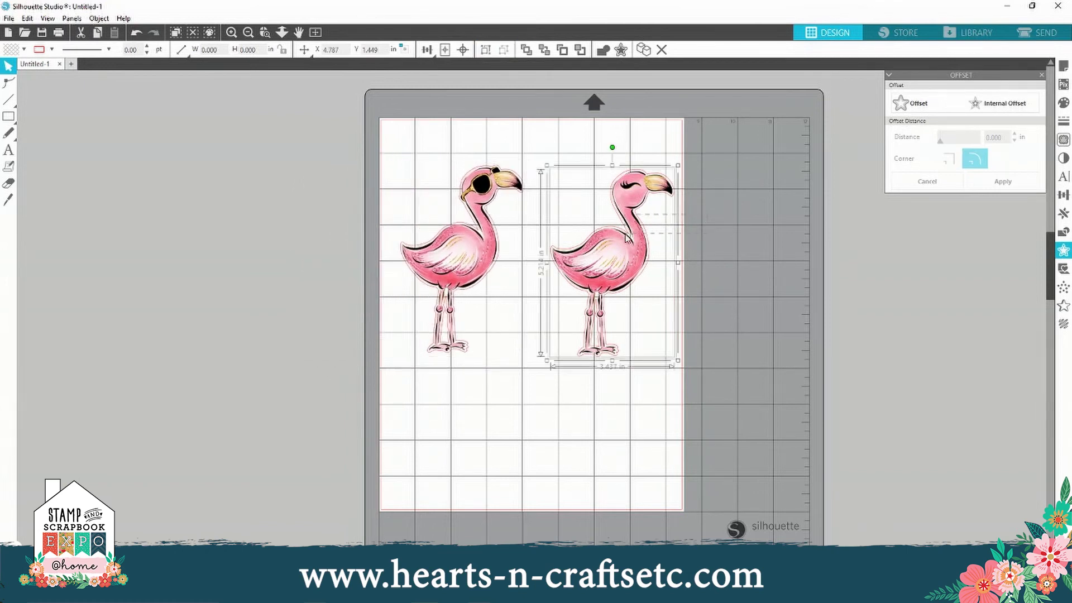
pyautogui.click(485, 50)
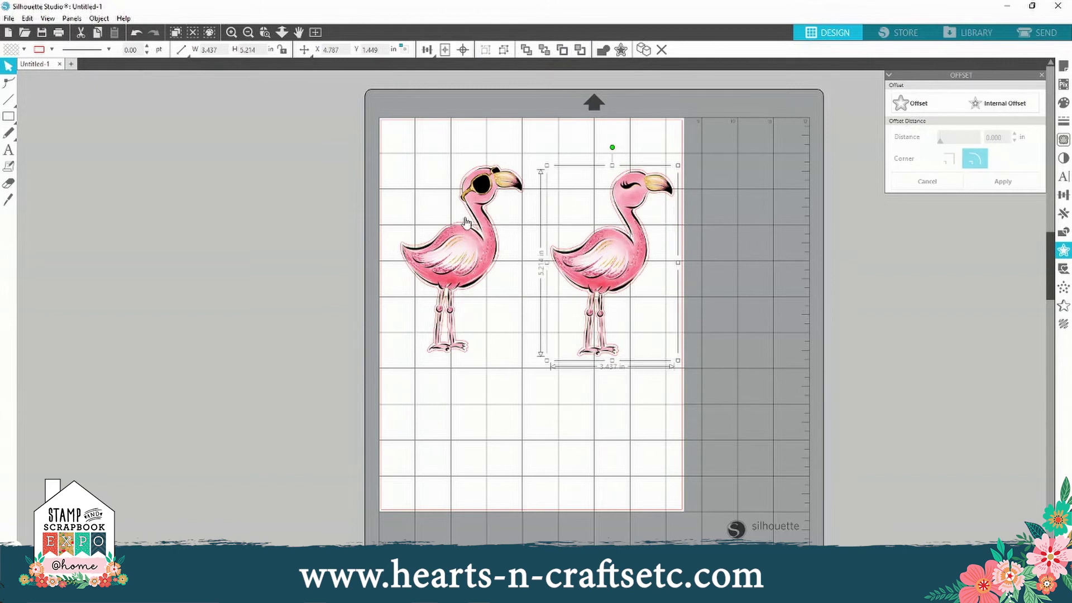
pyautogui.moveTo(461, 263); pyautogui.dragTo(460, 240)
pyautogui.moveTo(623, 248); pyautogui.dragTo(598, 240)
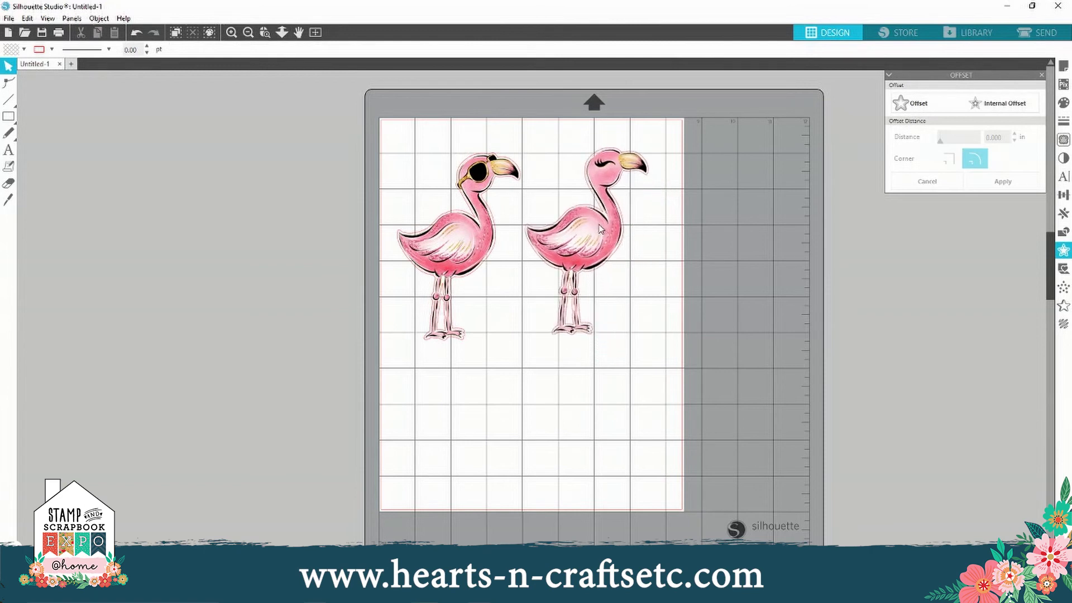
pyautogui.click(679, 232)
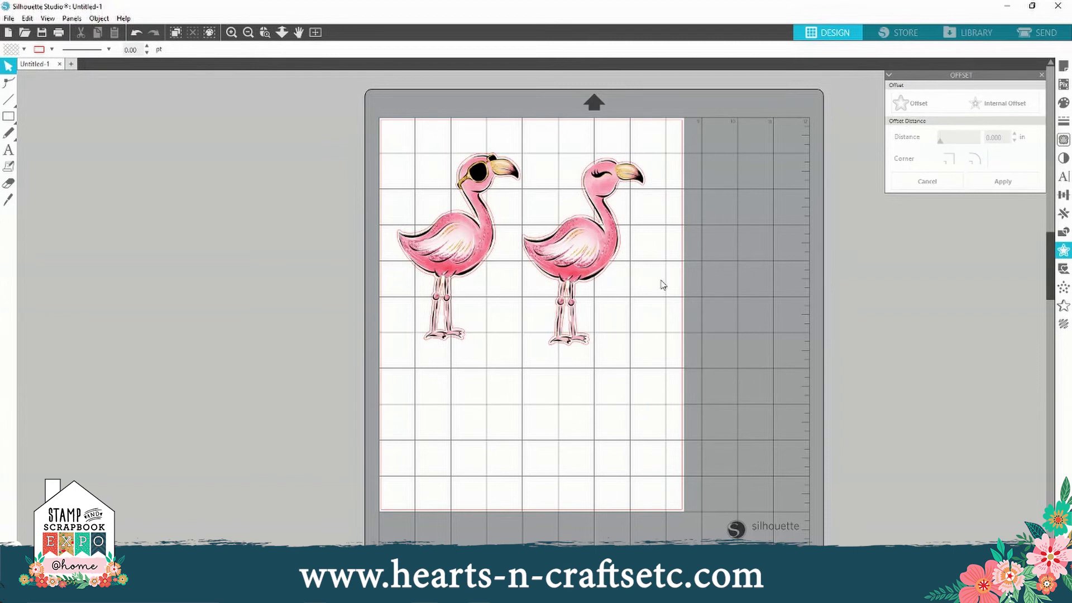
# Show the registration marks and arrange both flamingos inside the cut border, clear of the hatched corner areas.
pyautogui.rightClick(629, 326)
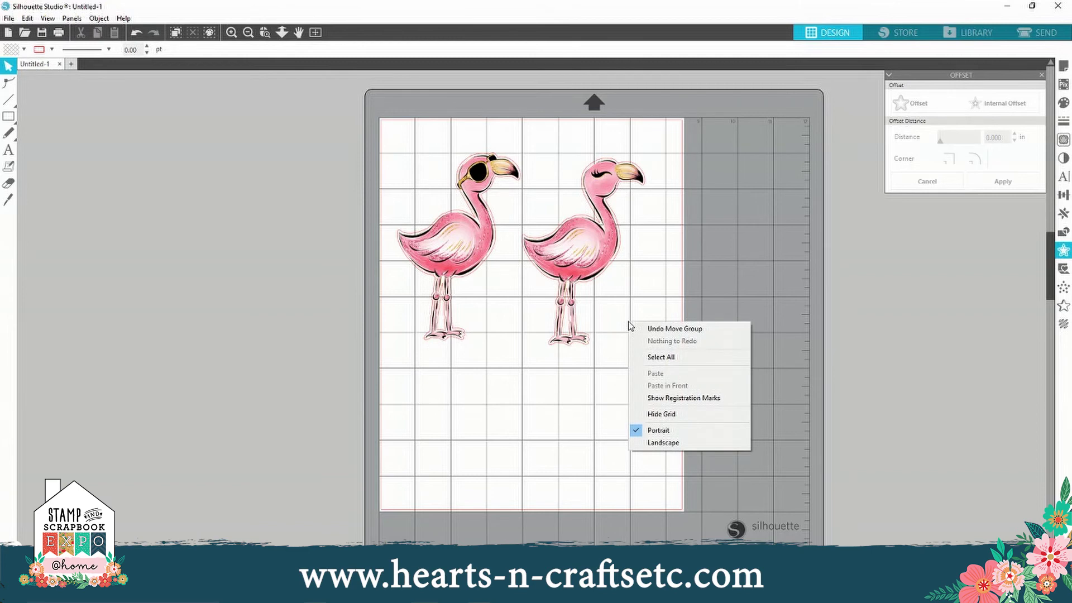
pyautogui.click(680, 399)
pyautogui.moveTo(582, 256); pyautogui.dragTo(590, 322)
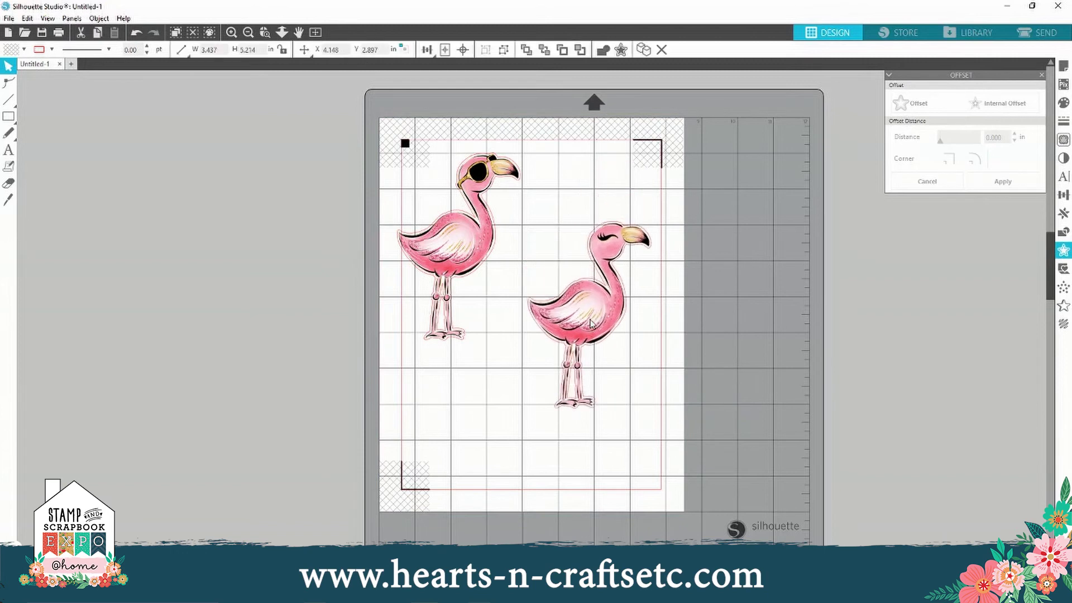
pyautogui.moveTo(476, 247); pyautogui.dragTo(501, 251)
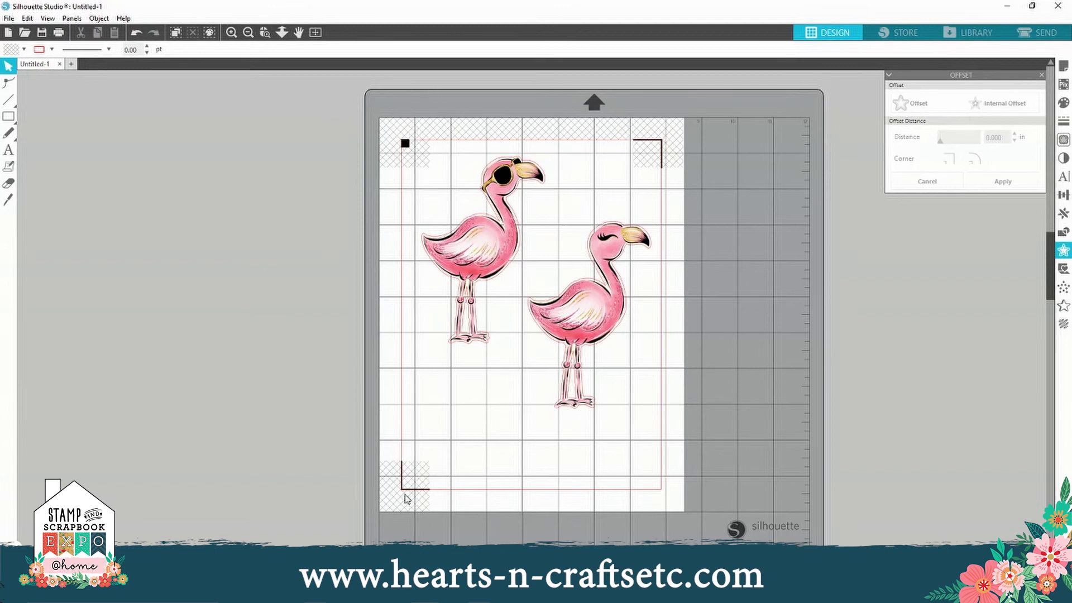
pyautogui.moveTo(484, 259); pyautogui.dragTo(472, 248)
pyautogui.moveTo(596, 303); pyautogui.dragTo(582, 246)
pyautogui.click(316, 124)
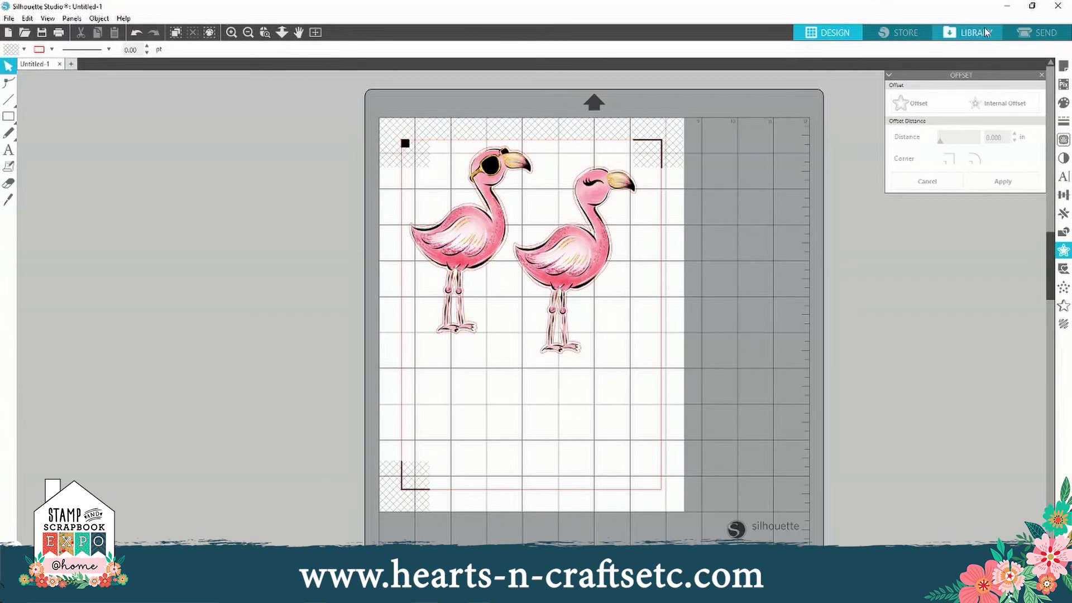
# Open the send setup and assign the Cut Edge option to the sunglasses flamingo.
pyautogui.click(1038, 35)
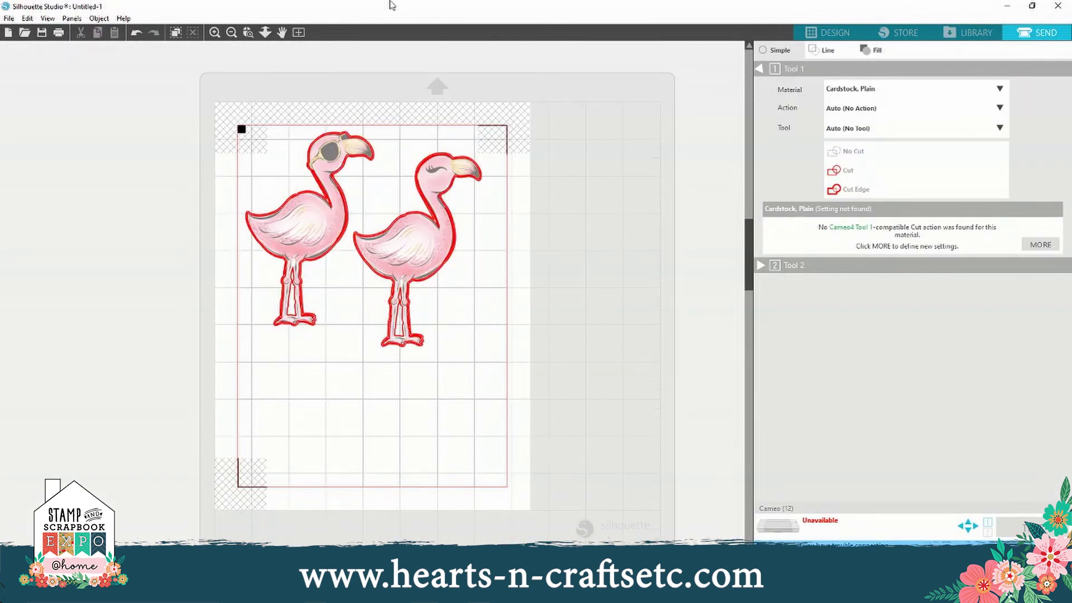
pyautogui.click(249, 32)
pyautogui.click(283, 219)
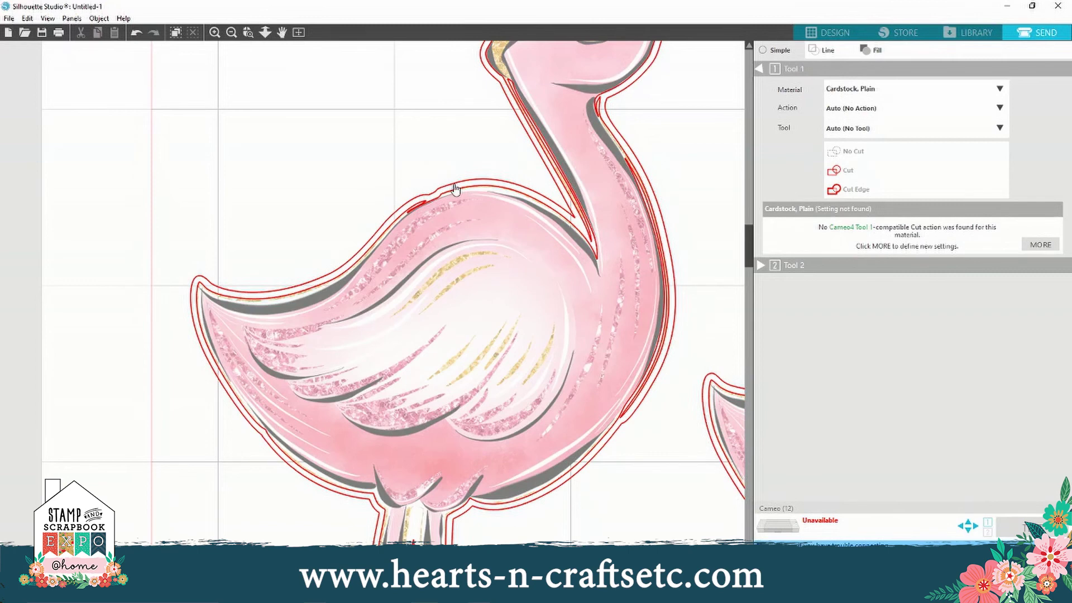
pyautogui.click(470, 232)
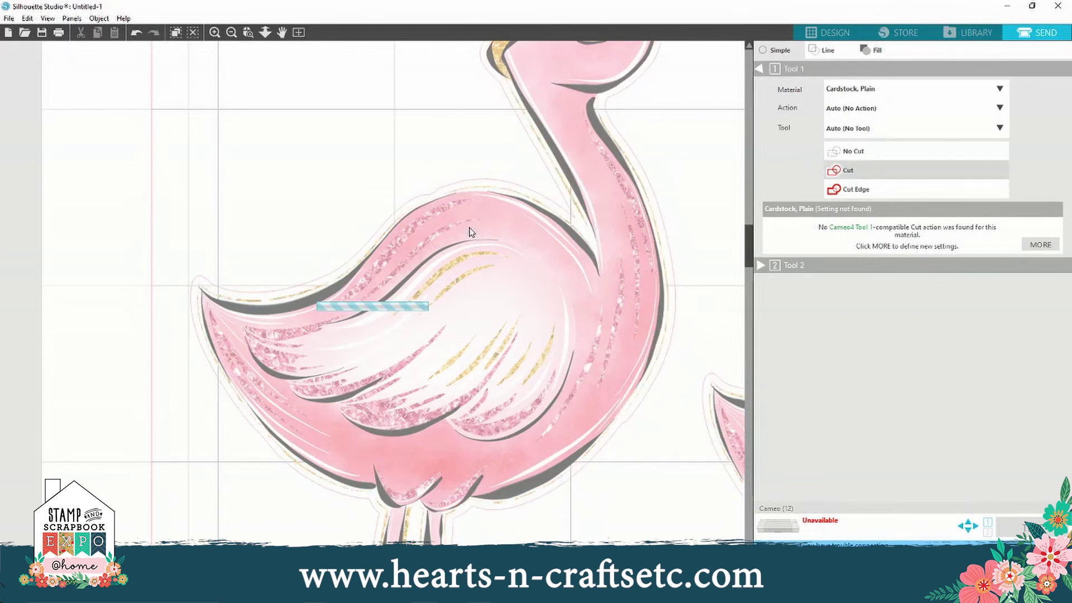
pyautogui.click(845, 190)
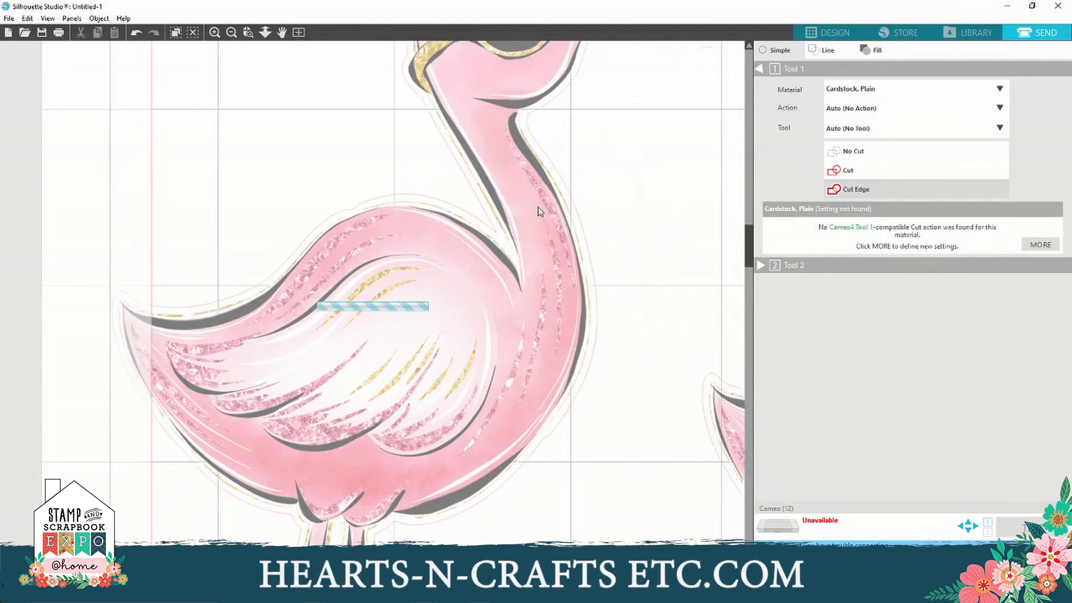
# Undo the last two accidental moves of the sunglasses flamingo.
pyautogui.click(231, 33)
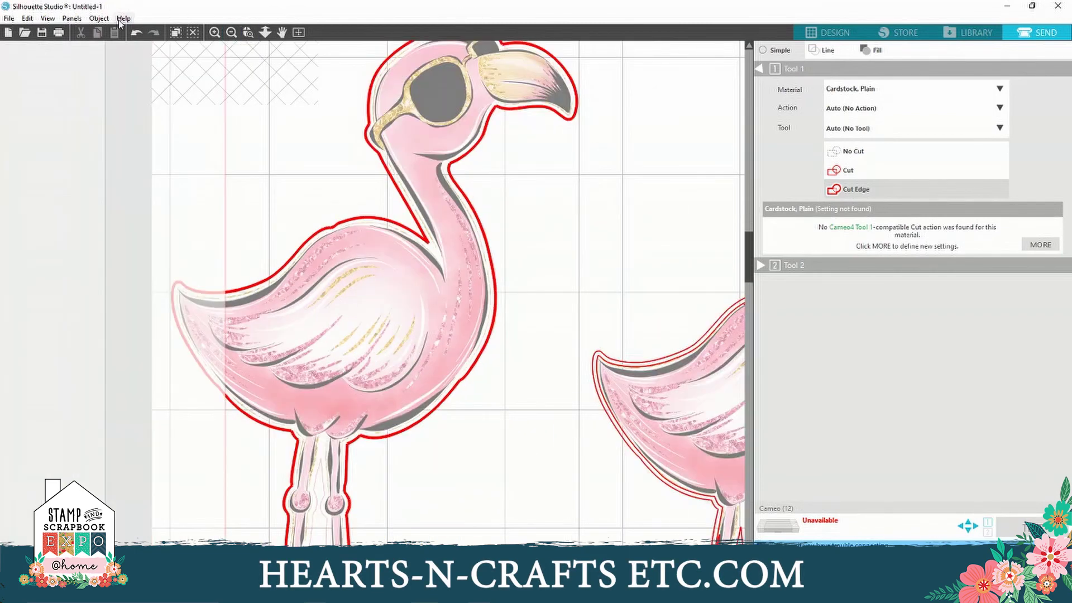
pyautogui.click(137, 33)
pyautogui.click(137, 33)
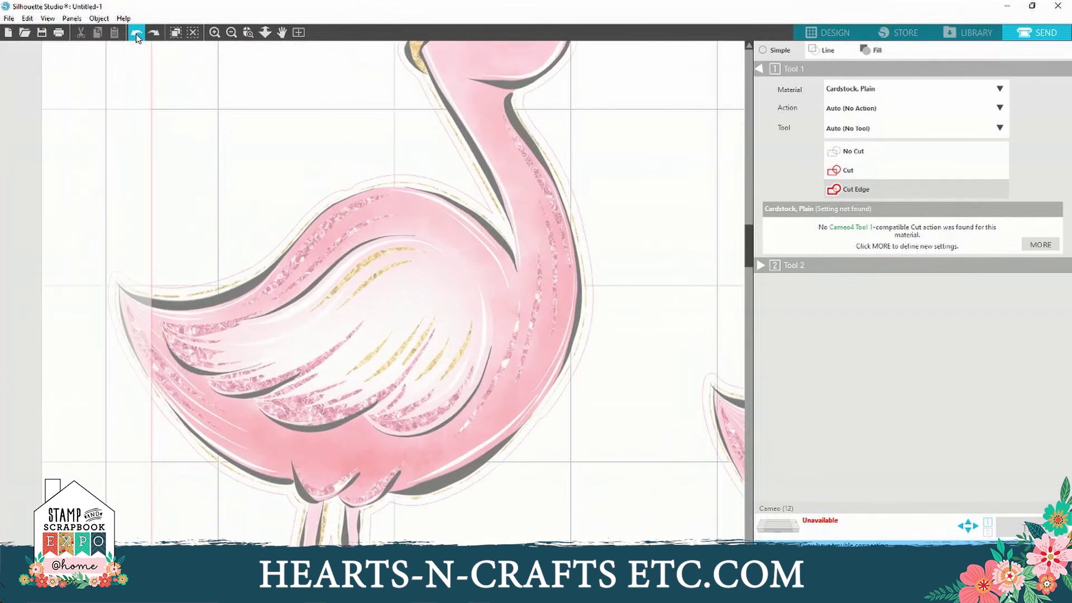
# Assign the Cut Edge option to the winking flamingo.
pyautogui.click(299, 34)
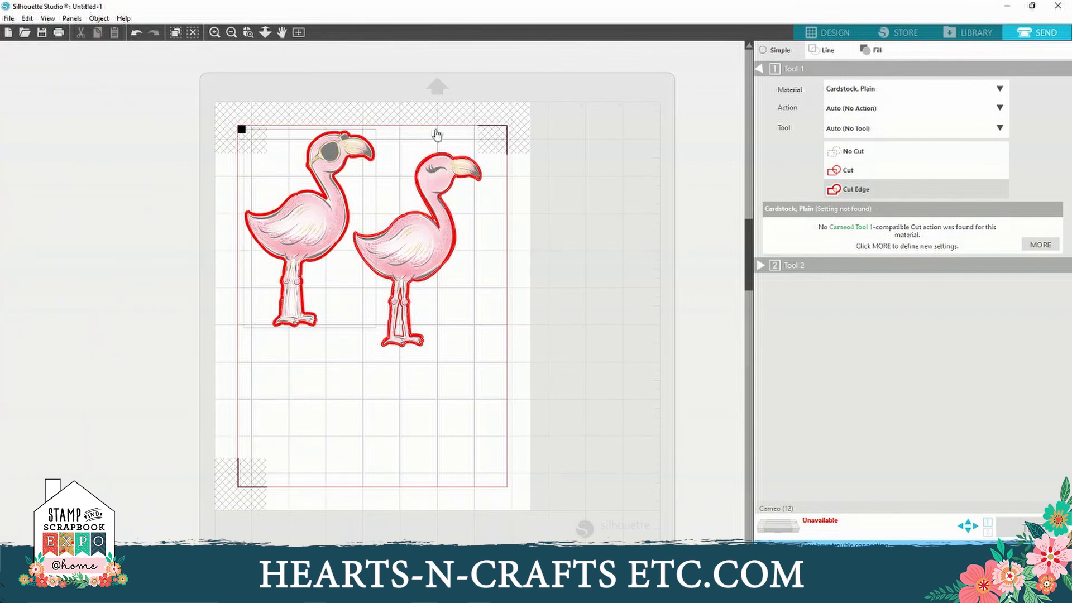
pyautogui.click(407, 232)
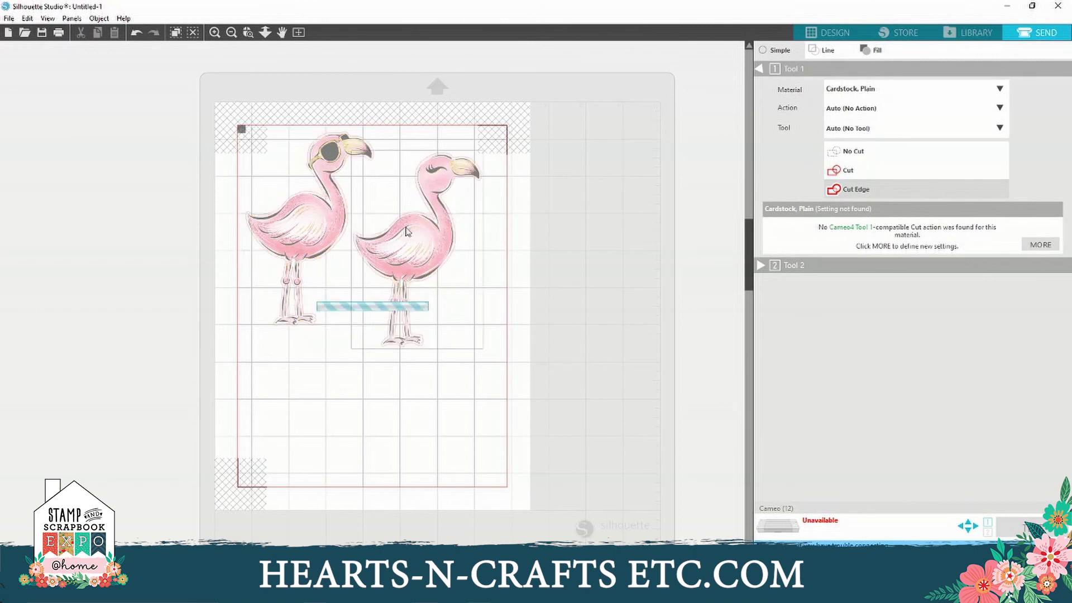
pyautogui.click(833, 188)
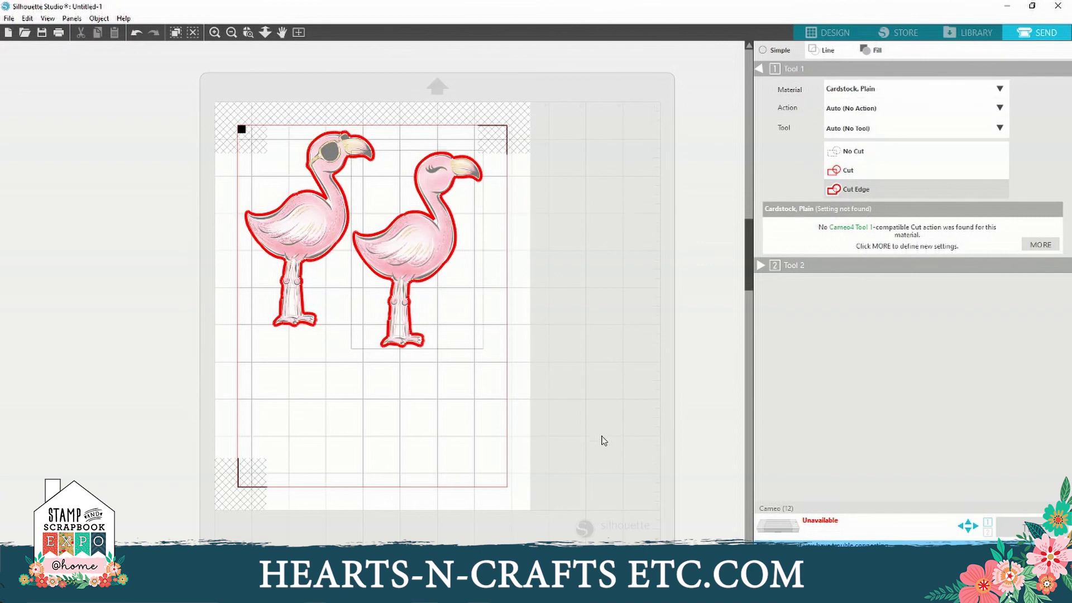
pyautogui.hotkey('alt', 'Tab')
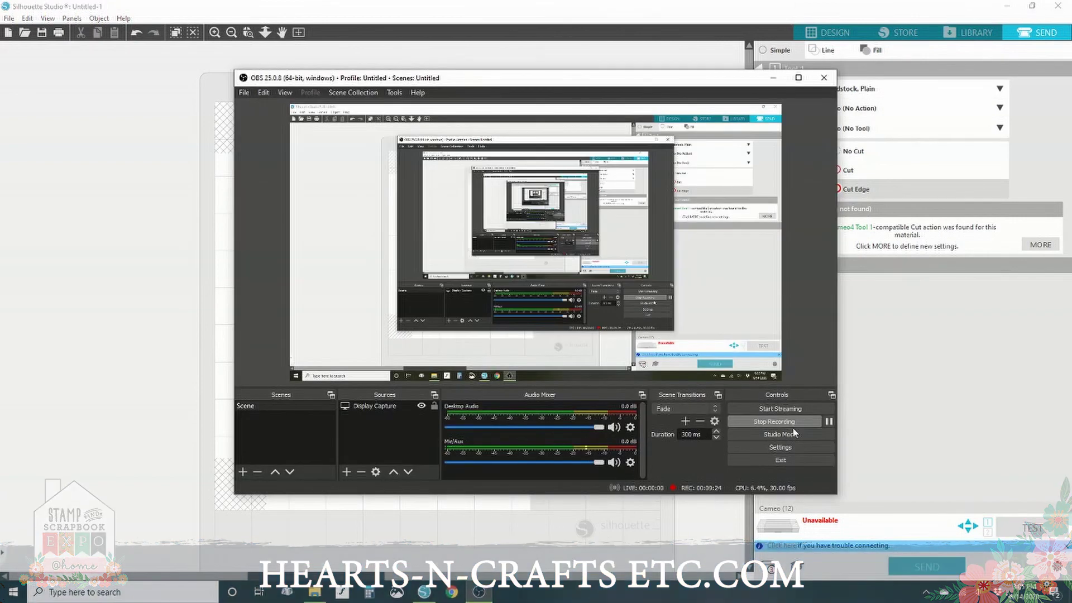